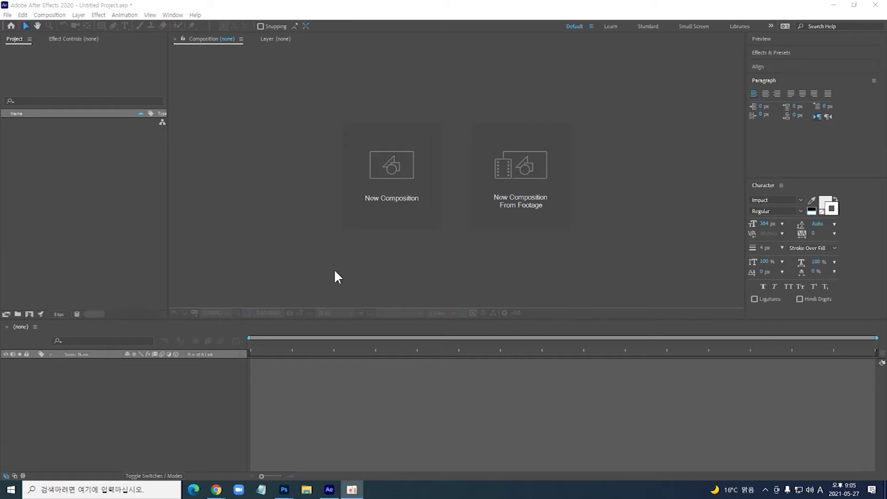
Create a new composition using the HDTV 1080 29.97 preset.
{"action": "left_click", "coordinate": [397, 176]}
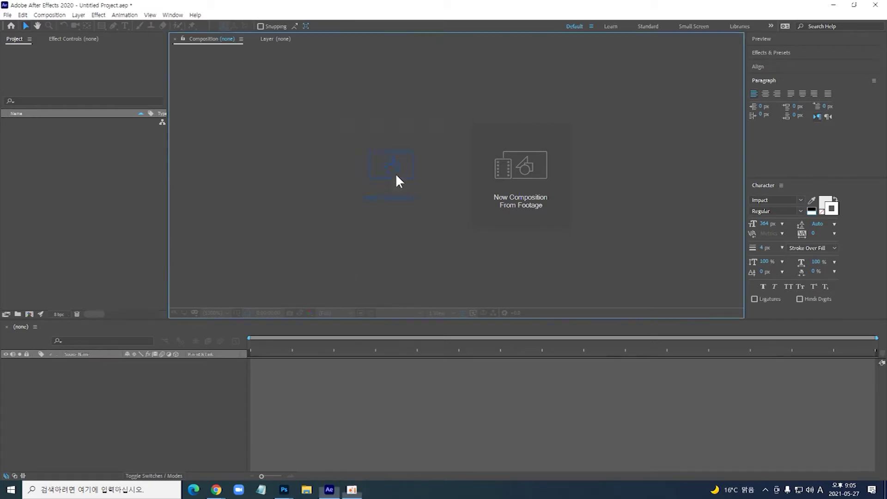
{"action": "left_click", "coordinate": [464, 171]}
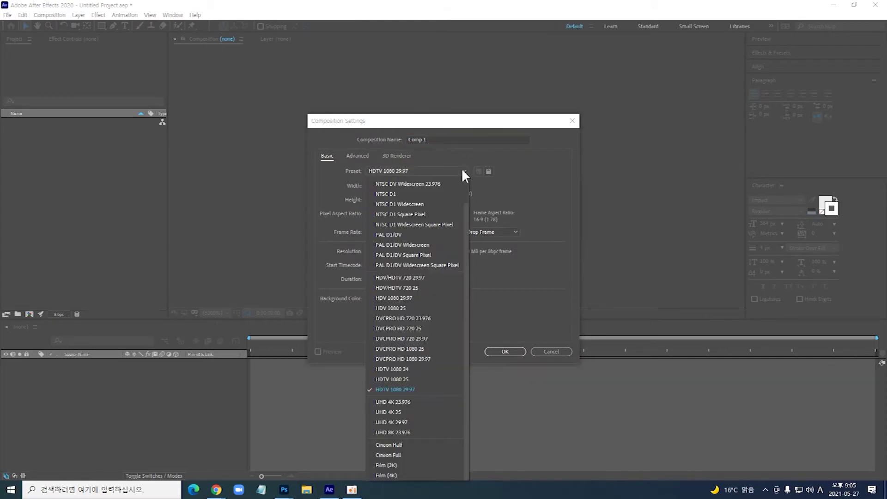
{"action": "left_click", "coordinate": [421, 390]}
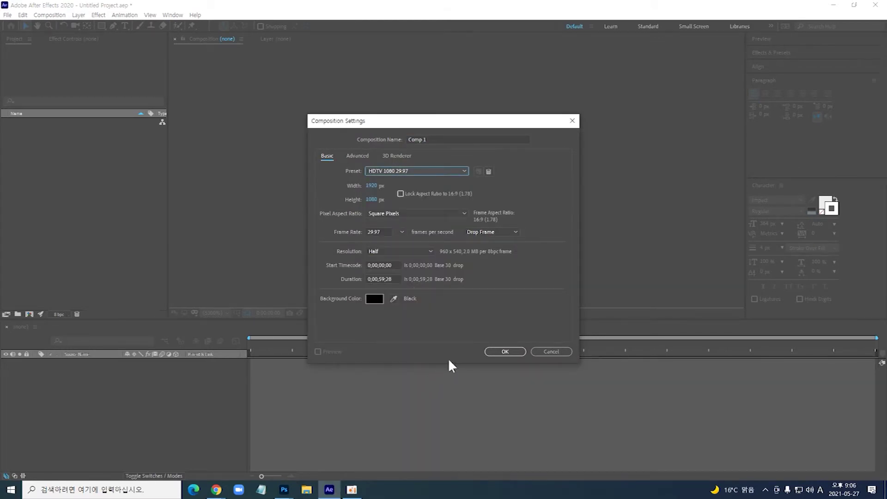
{"action": "left_click", "coordinate": [500, 351]}
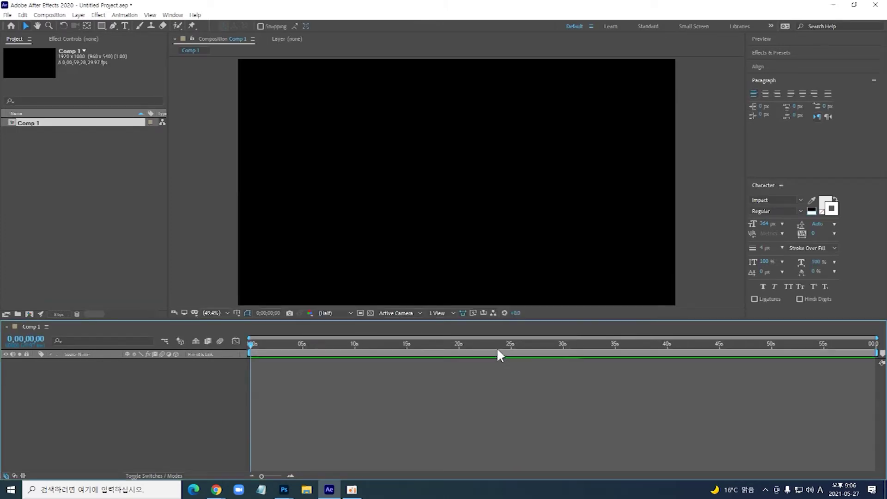
Add a horizontal text layer reading "2" near the left edge of the frame.
{"action": "left_click", "coordinate": [124, 28]}
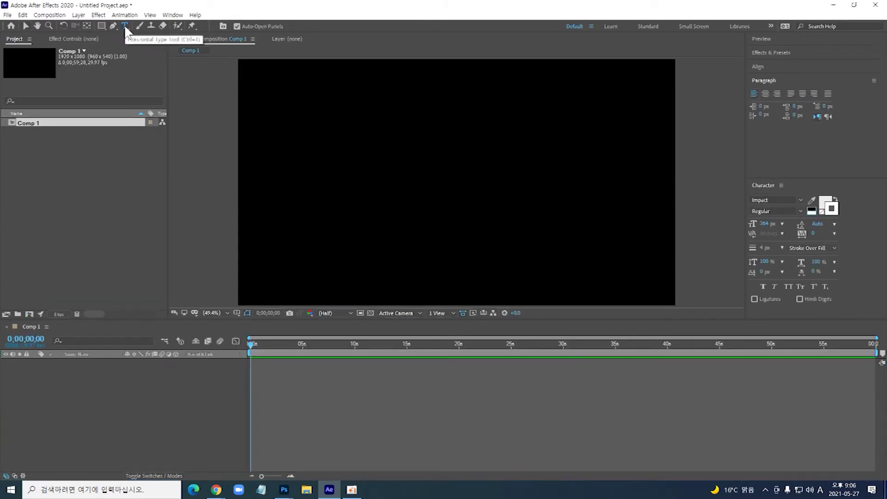
{"action": "left_click", "coordinate": [273, 203]}
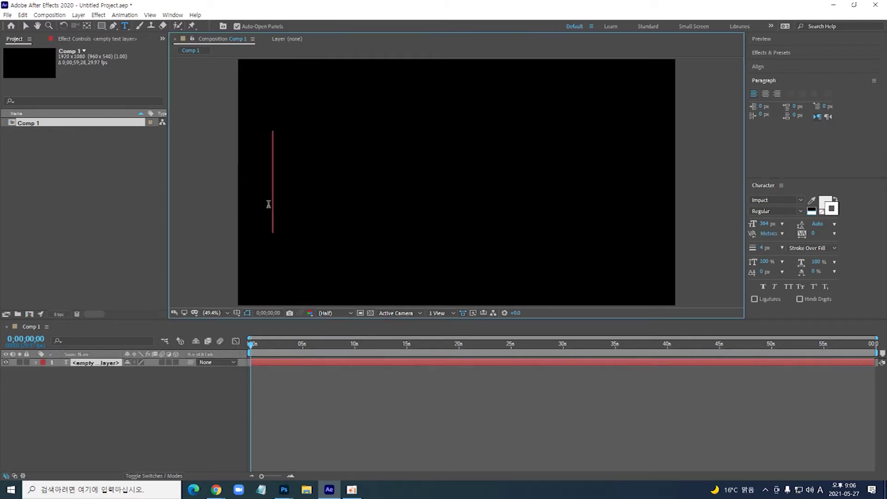
{"action": "type", "text": "2"}
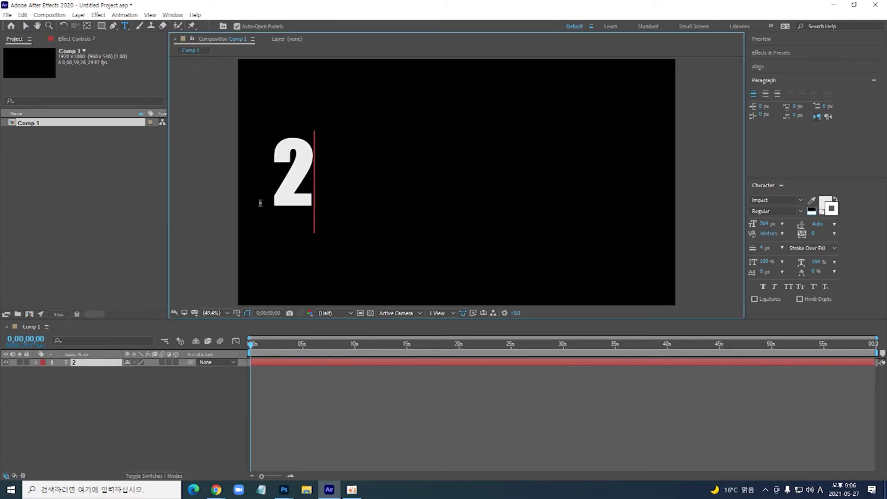
{"action": "left_click", "coordinate": [25, 26]}
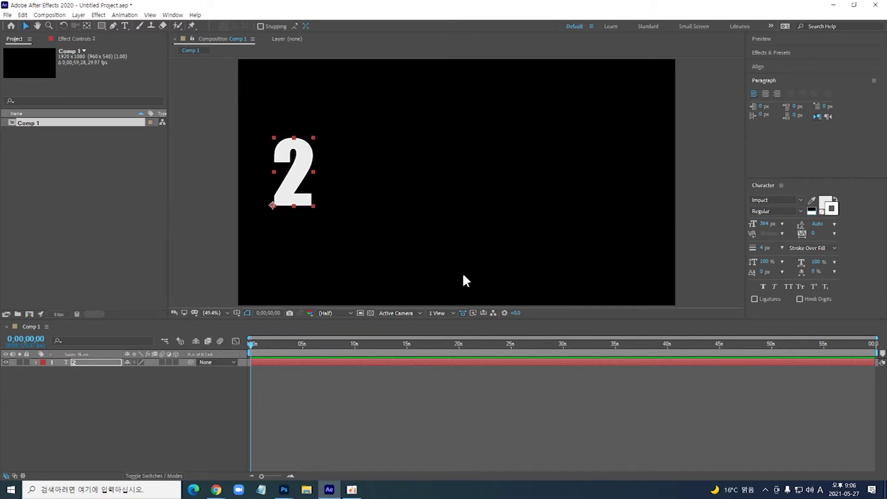
Expand the "2" text layer and add a Character Offset animator to it.
{"action": "left_click", "coordinate": [36, 363]}
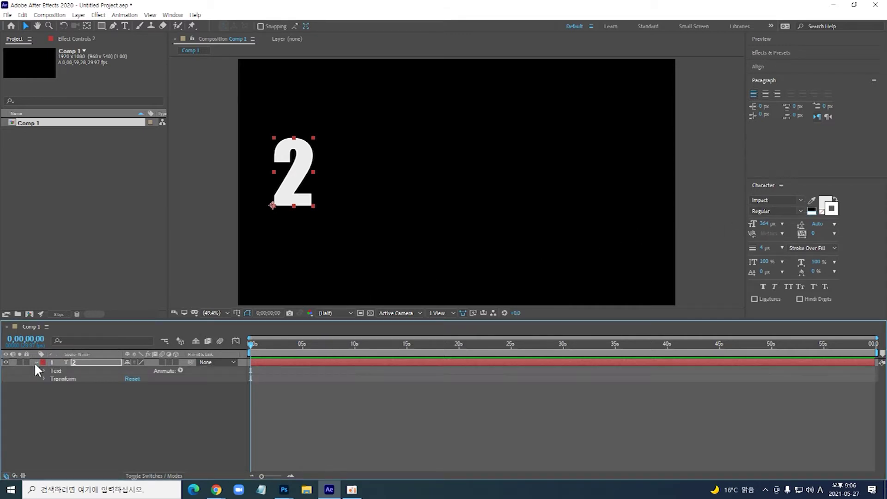
{"action": "left_click", "coordinate": [181, 371]}
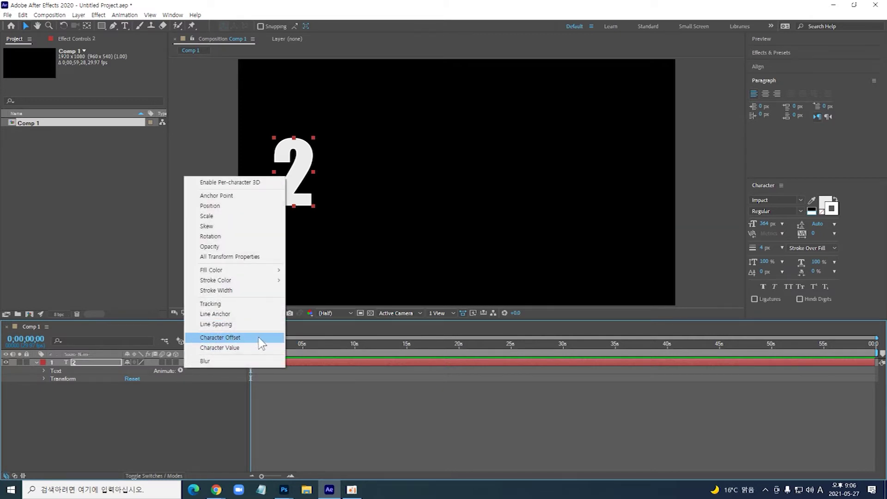
{"action": "left_click", "coordinate": [259, 338]}
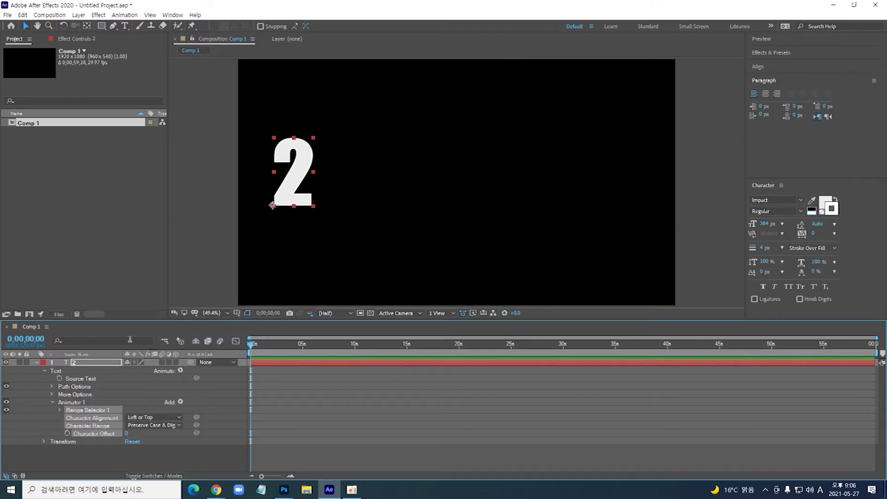
Set a Character Offset keyframe on the "2" layer at 0;00;01;00.
{"action": "left_click", "coordinate": [37, 338]}
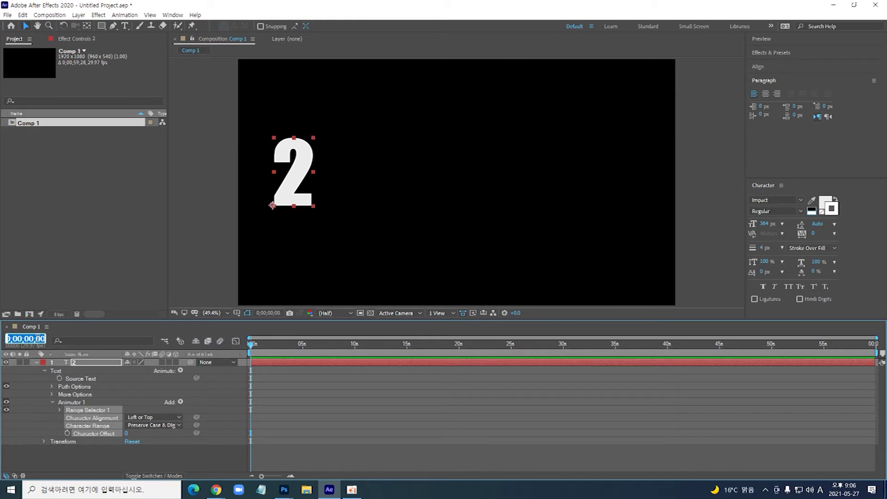
{"action": "type", "text": "100"}
{"action": "key", "text": "Return"}
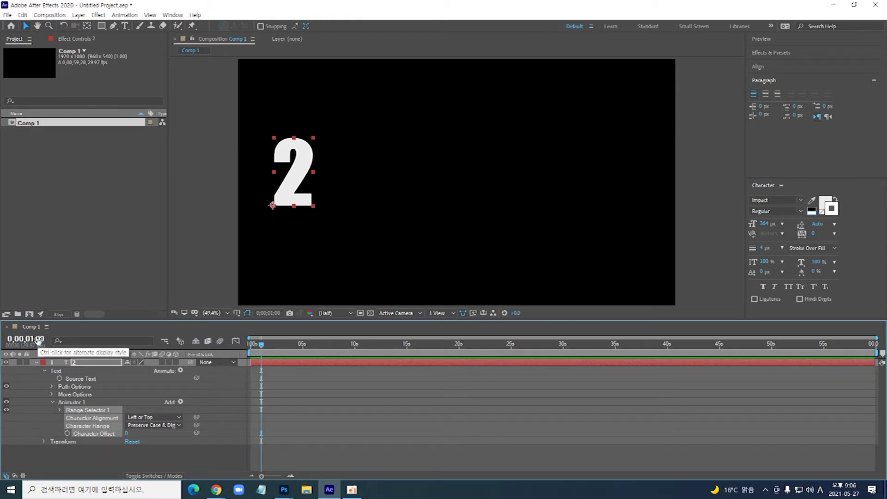
{"action": "left_click", "coordinate": [66, 433]}
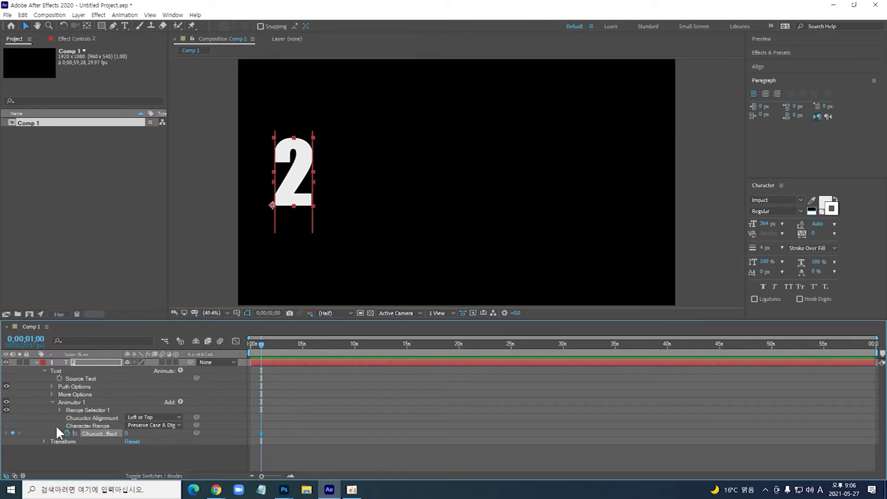
Set the Character Offset to 10 at the start of the composition and preview the digit animation.
{"action": "key", "text": "Home"}
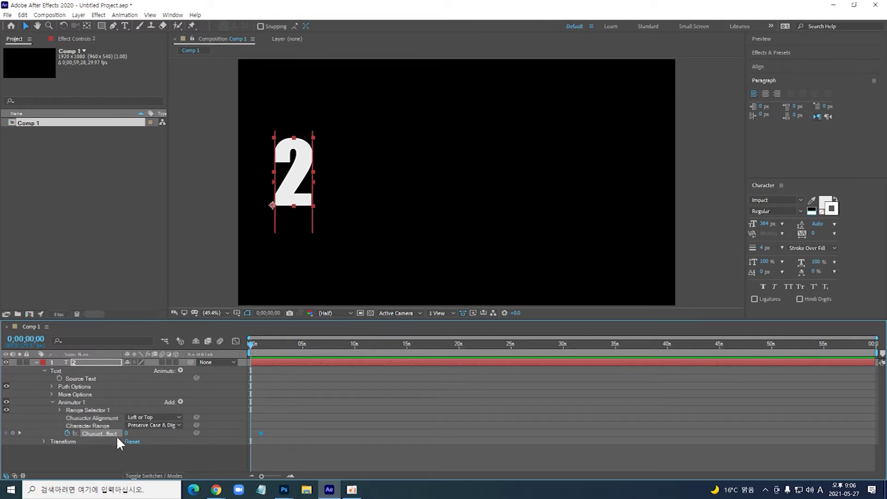
{"action": "left_click", "coordinate": [129, 433]}
{"action": "type", "text": "10"}
{"action": "key", "text": "Return"}
{"action": "key", "text": "space"}
{"action": "key", "text": "space"}
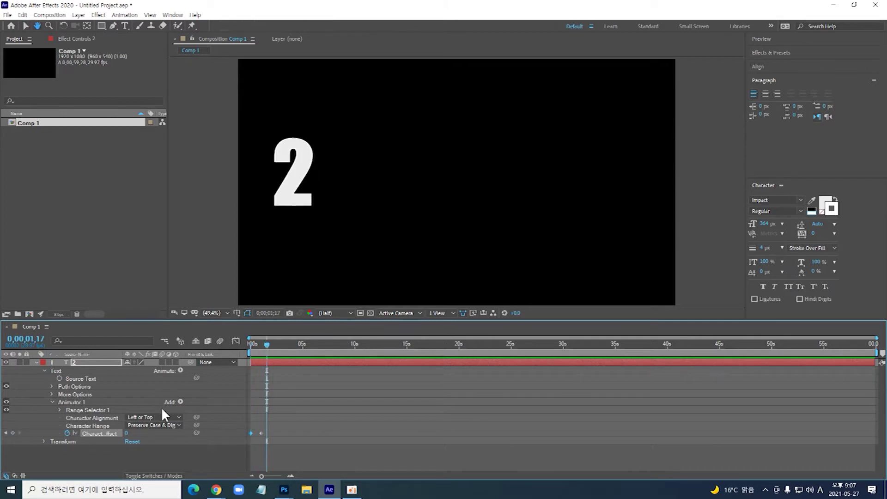
{"action": "key", "text": "Home"}
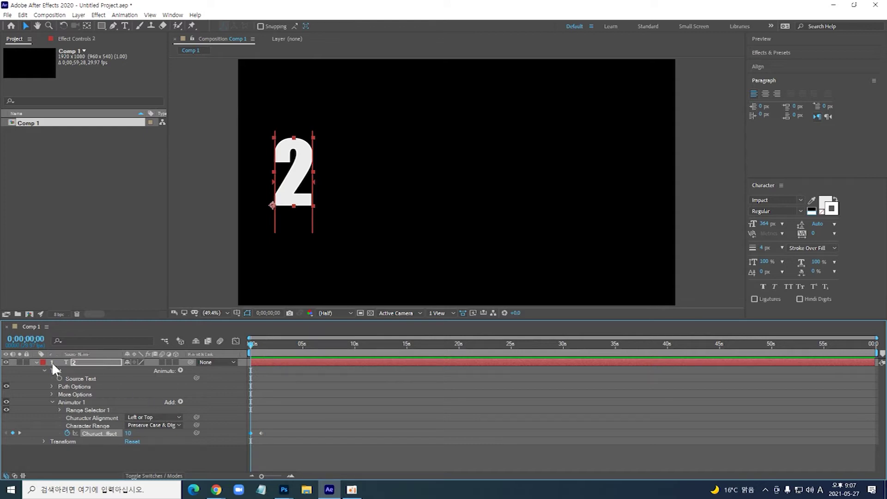
Collapse and duplicate the "2" layer, making the copy start at 0;00;01;00.
{"action": "left_click", "coordinate": [36, 362]}
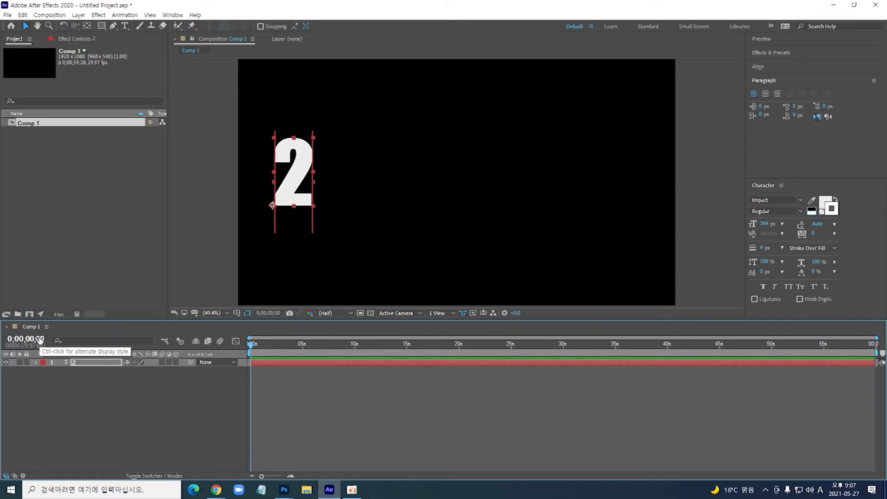
{"action": "left_click", "coordinate": [40, 339]}
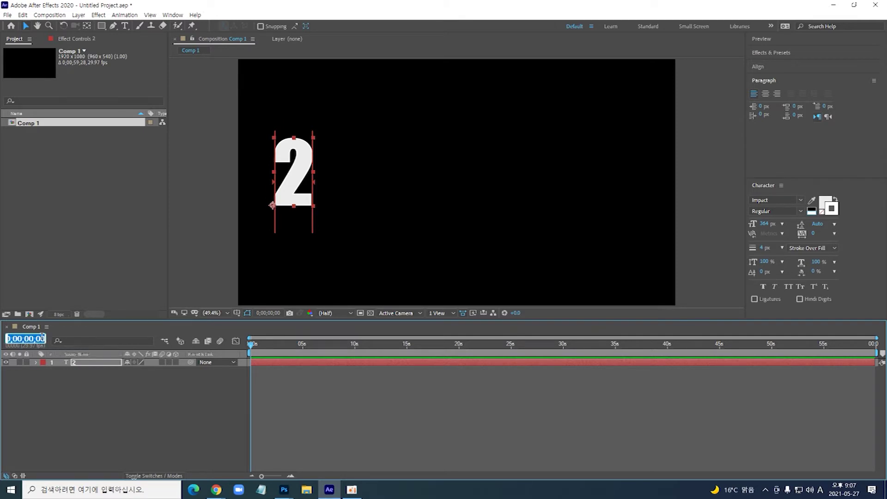
{"action": "type", "text": "1"}
{"action": "key", "text": "Return"}
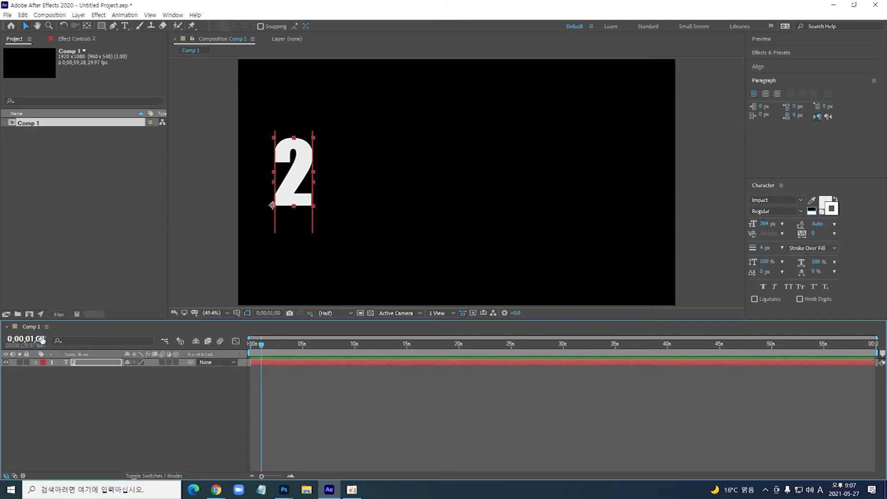
{"action": "key", "text": "Return"}
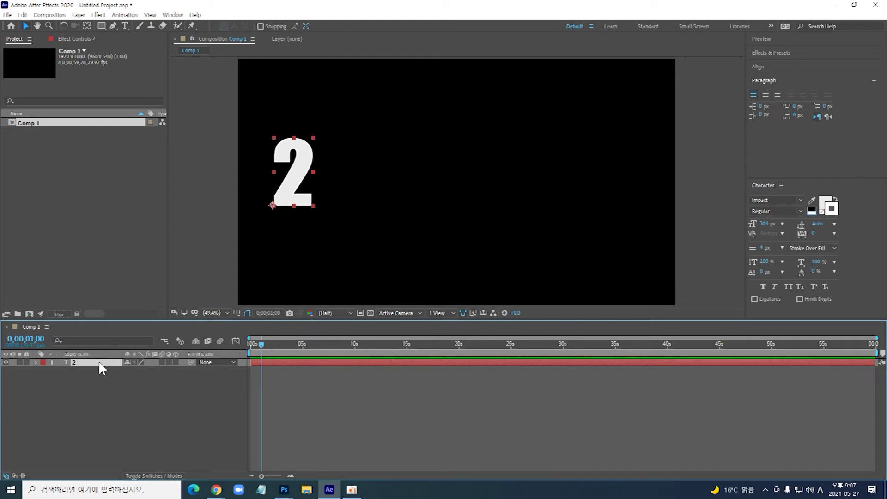
{"action": "key", "text": "ctrl+d"}
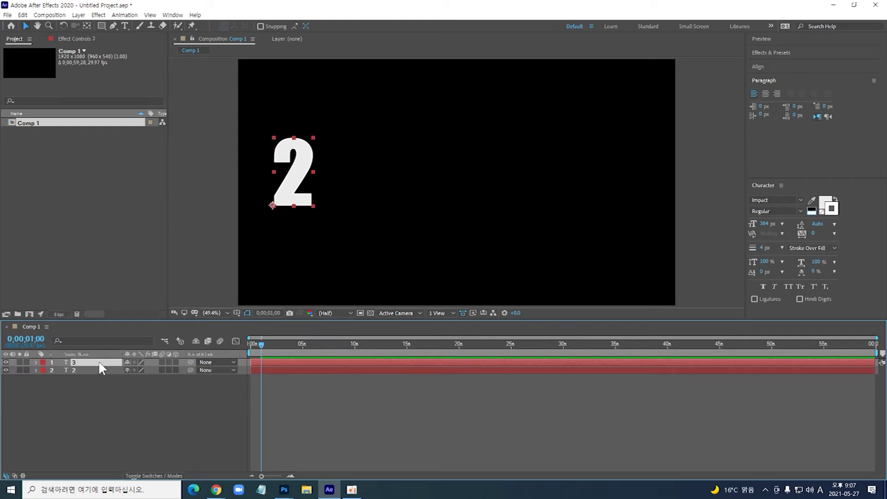
{"action": "key", "text": "bracketleft"}
Place the duplicated digit just right of the first one and change its text to "0".
{"action": "left_click_drag", "start_coordinate": [299, 206], "coordinate": [330, 204]}
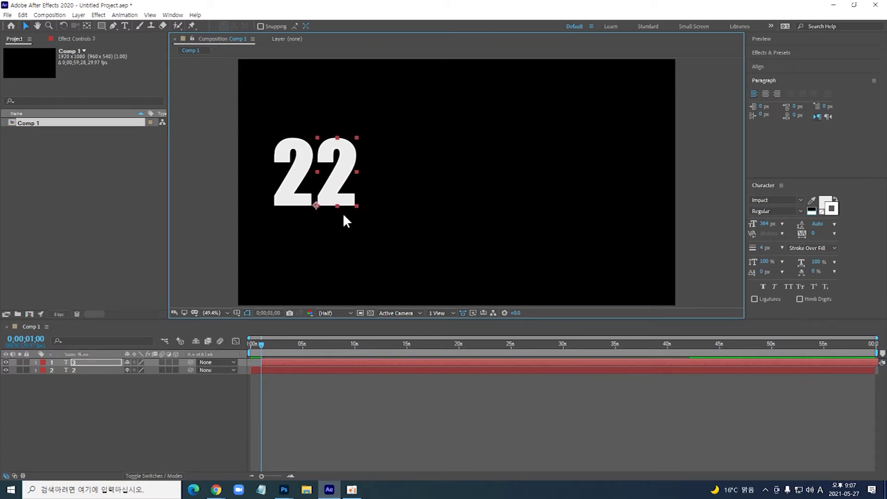
{"action": "double_click", "coordinate": [336, 190]}
{"action": "type", "text": "0"}
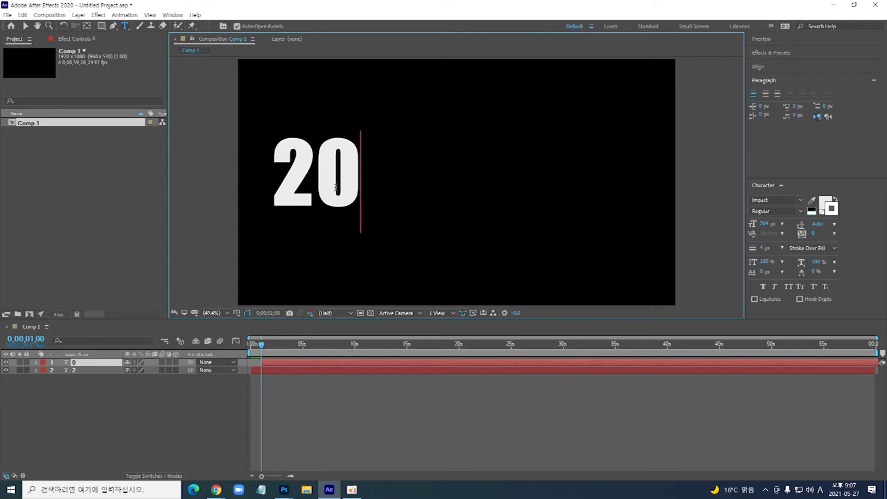
{"action": "left_click", "coordinate": [26, 24]}
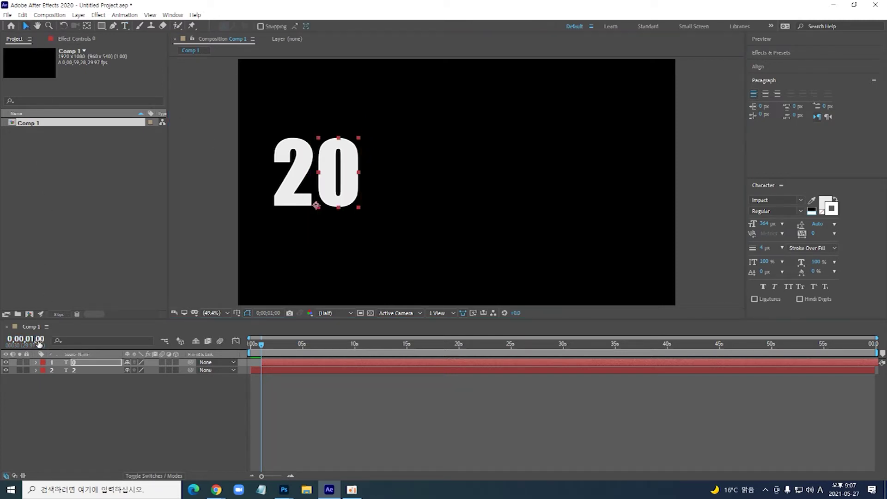
Duplicate the "0" layer and make the copy start at 0;00;02;00.
{"action": "key", "text": "alt+shift+j"}
{"action": "type", "text": "200"}
{"action": "key", "text": "Return"}
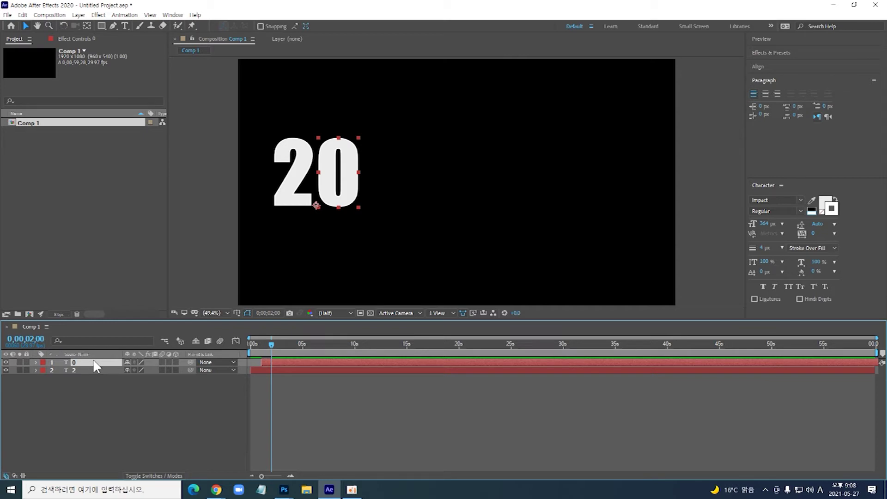
{"action": "key", "text": "ctrl+d"}
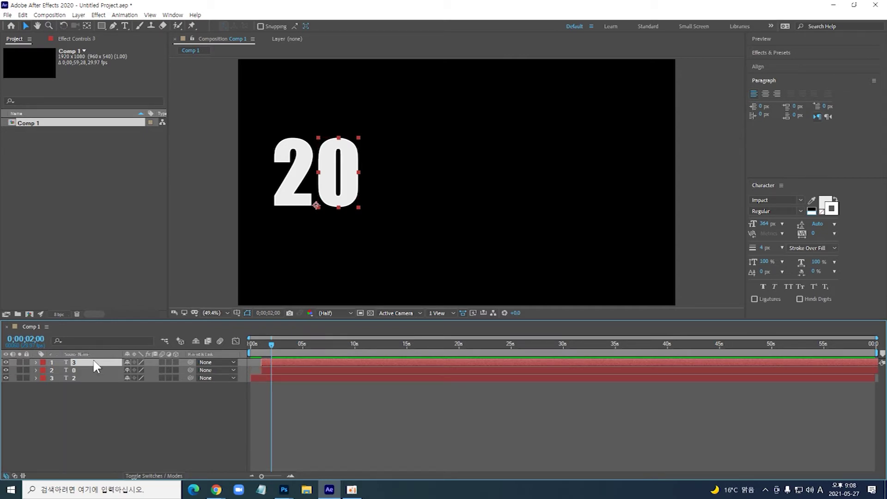
{"action": "key", "text": "bracketleft"}
Place the new copy just right of the "0" and change its text to "2".
{"action": "left_click_drag", "start_coordinate": [349, 203], "coordinate": [395, 206]}
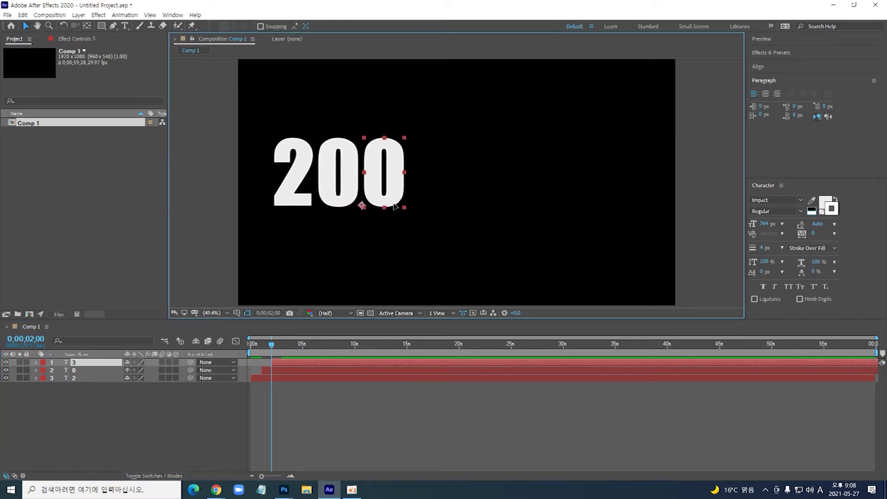
{"action": "key", "text": "Return"}
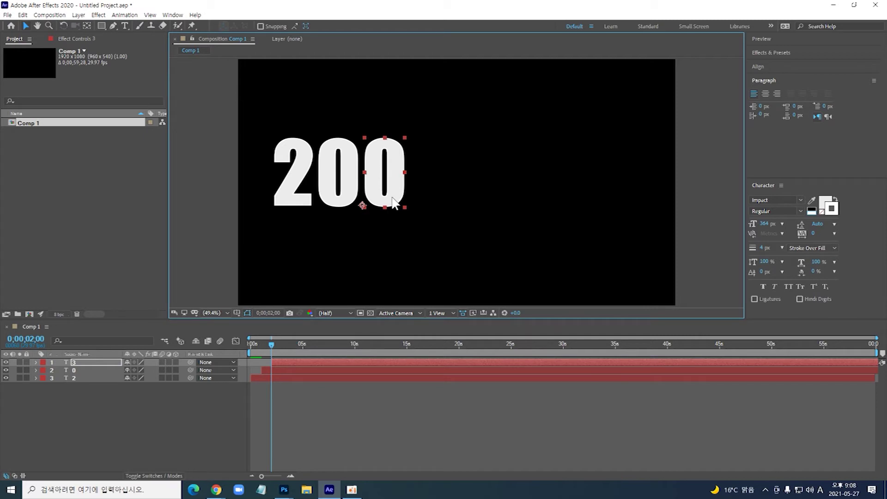
{"action": "double_click", "coordinate": [392, 196]}
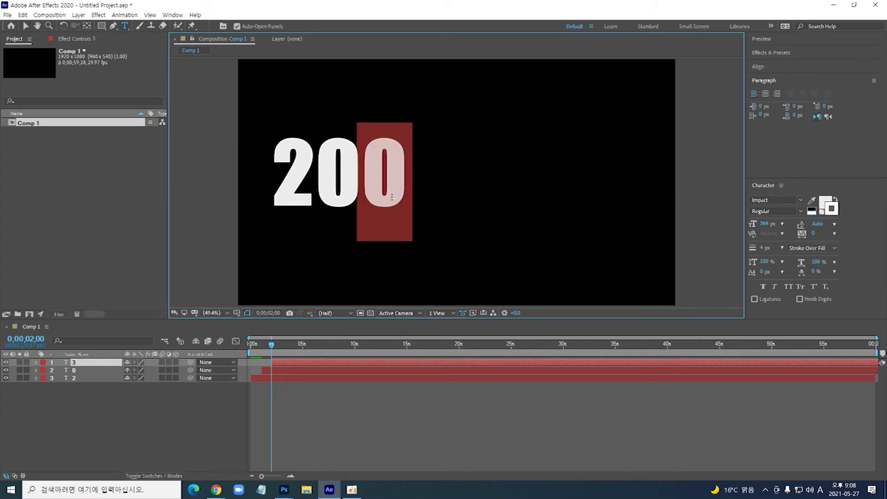
{"action": "type", "text": "2"}
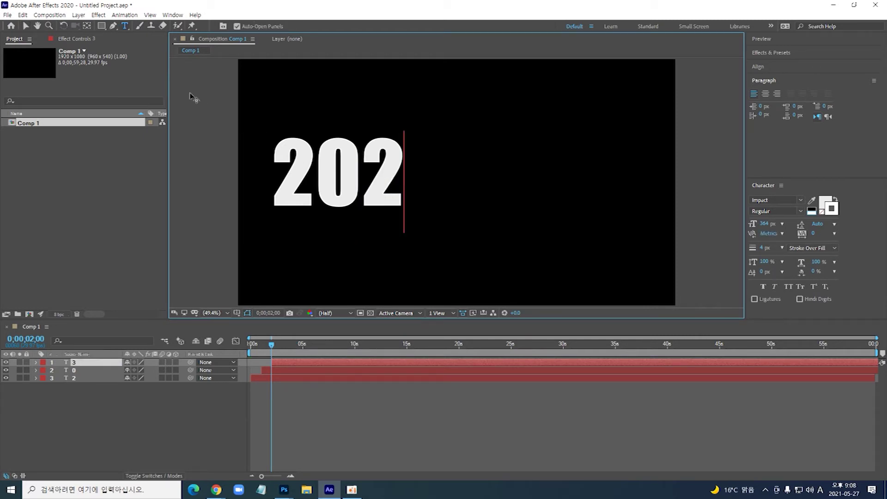
{"action": "left_click", "coordinate": [26, 26]}
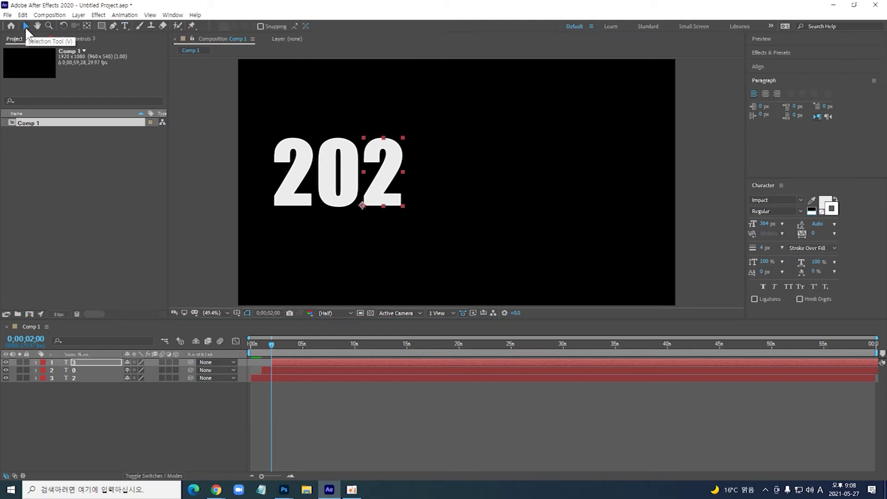
Duplicate the third digit's layer and make the copy start at 0;00;03;00.
{"action": "left_click", "coordinate": [26, 340]}
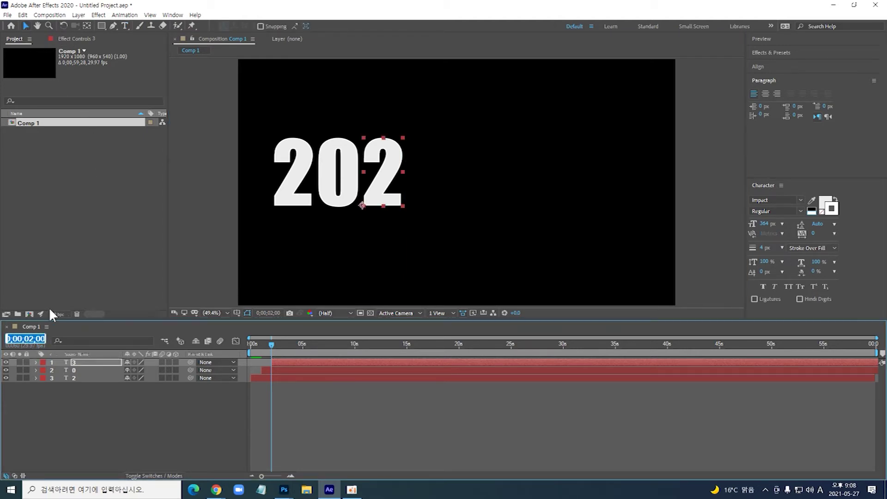
{"action": "type", "text": "3;00"}
{"action": "key", "text": "Return"}
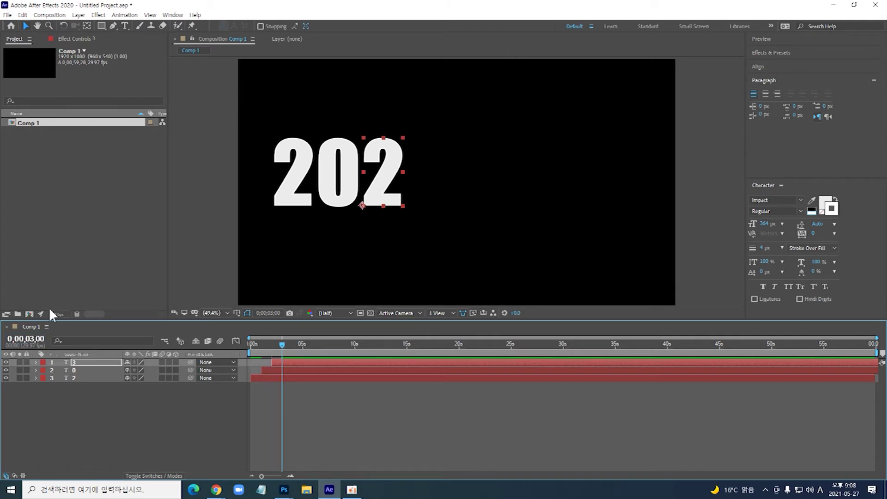
{"action": "left_click", "coordinate": [88, 363]}
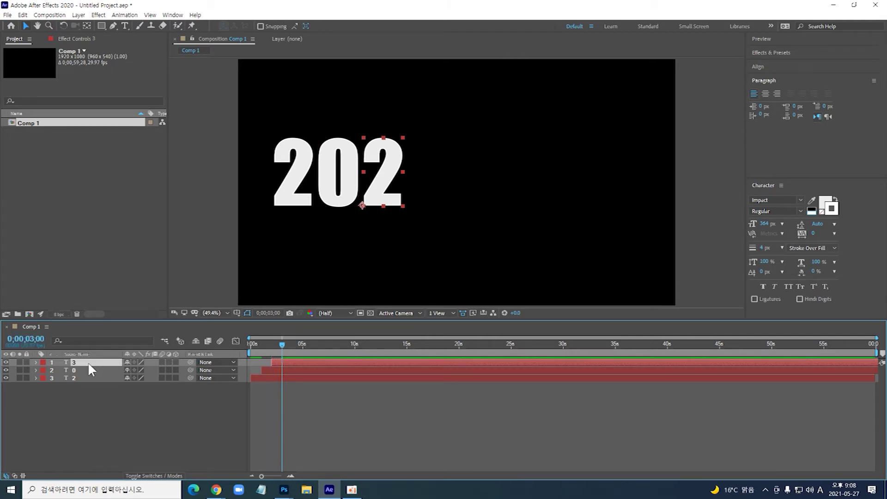
{"action": "key", "text": "ctrl+d"}
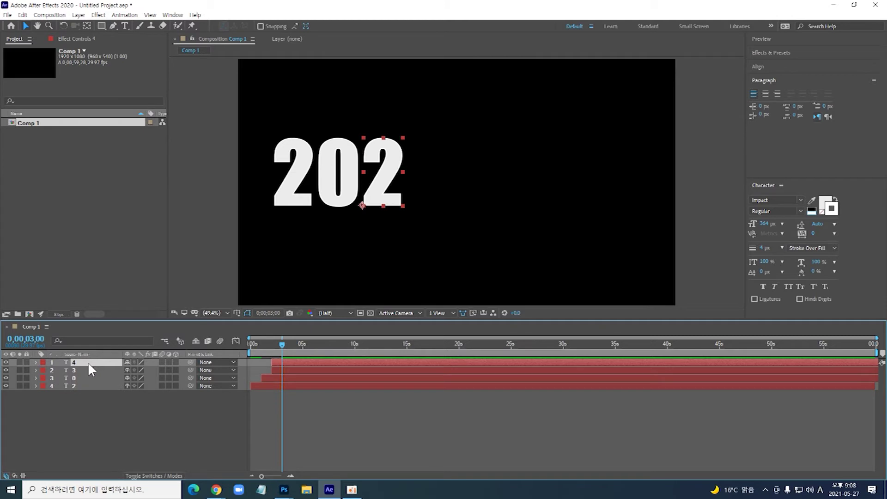
{"action": "key", "text": "bracketleft"}
Place the copied digit just right of the third digit and change its text to "3".
{"action": "left_click_drag", "start_coordinate": [378, 205], "coordinate": [420, 205]}
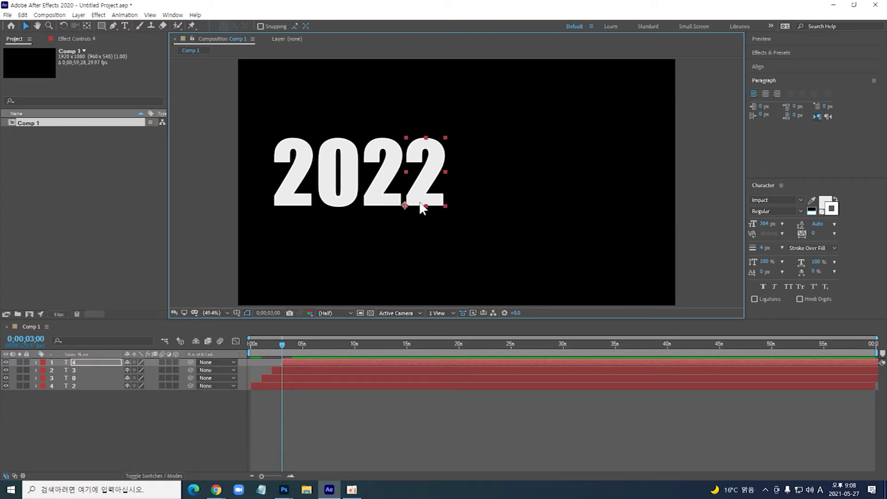
{"action": "double_click", "coordinate": [425, 203]}
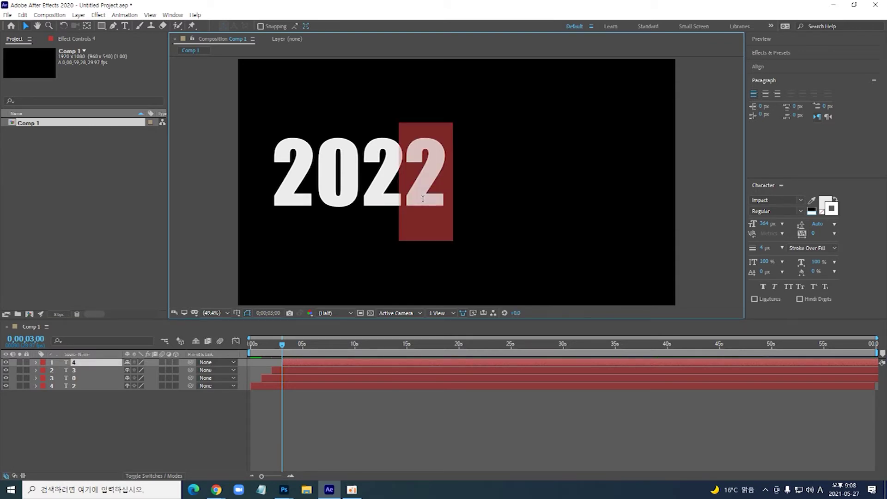
{"action": "type", "text": "3"}
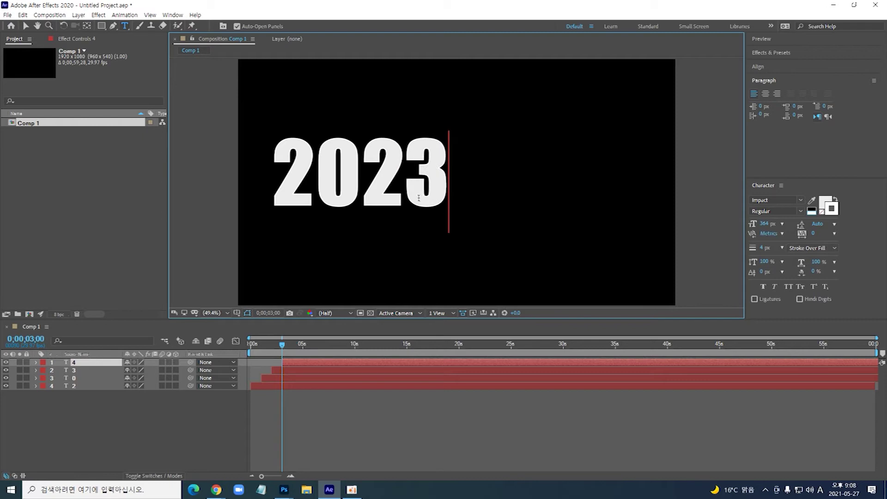
{"action": "left_click", "coordinate": [26, 26]}
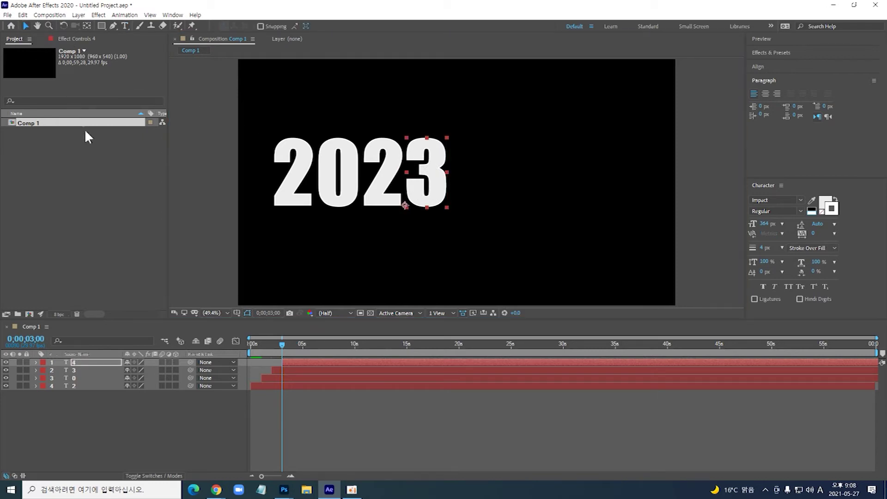
Duplicate the "3" digit's layer and reduce the copy's Character Offset animation to a single keyframe of 0 at 0;00;03;00.
{"action": "left_click", "coordinate": [99, 360]}
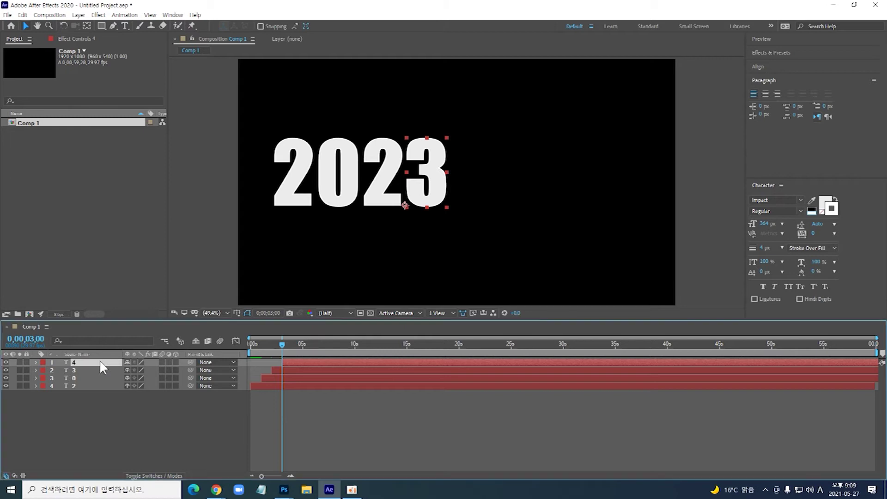
{"action": "key", "text": "ctrl+d"}
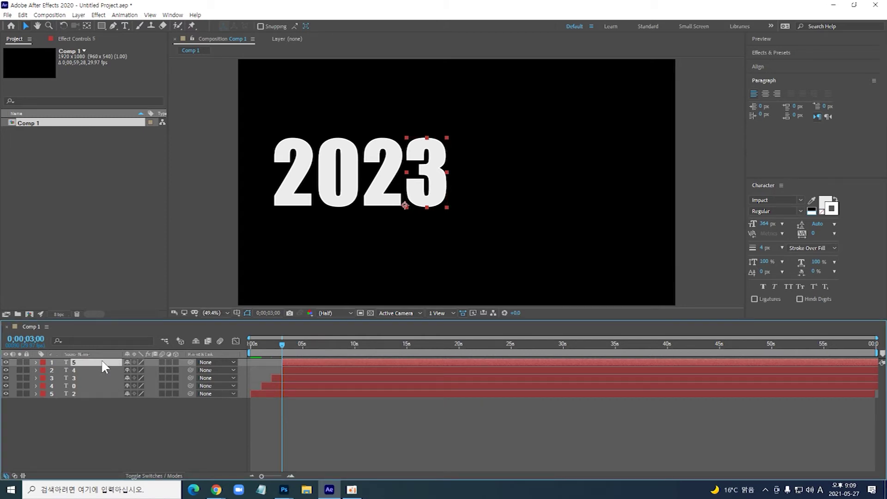
{"action": "key", "text": "u"}
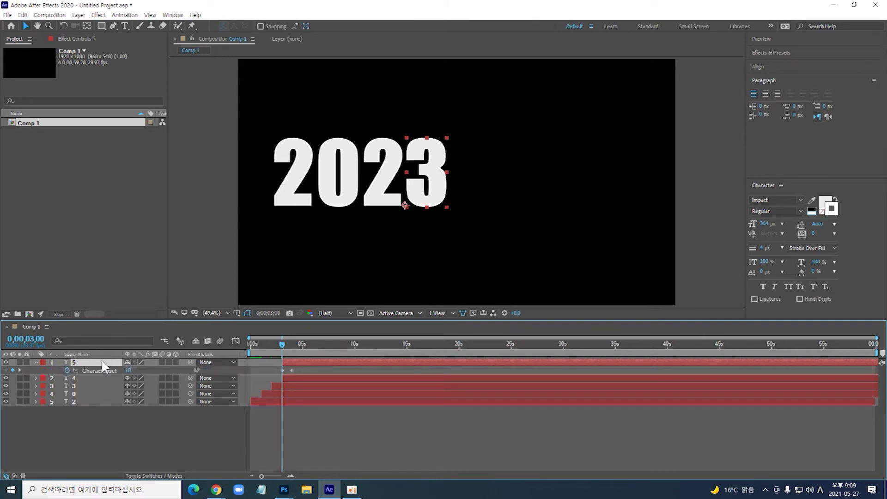
{"action": "left_click", "coordinate": [281, 369]}
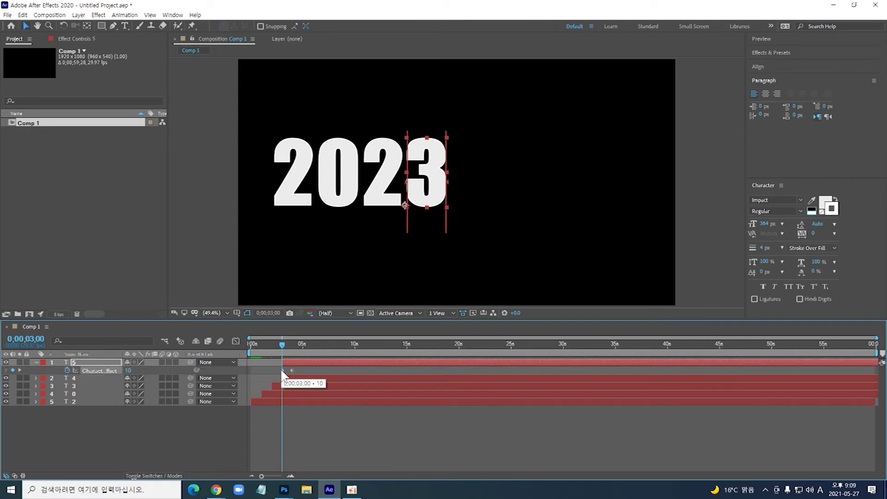
{"action": "key", "text": "Delete"}
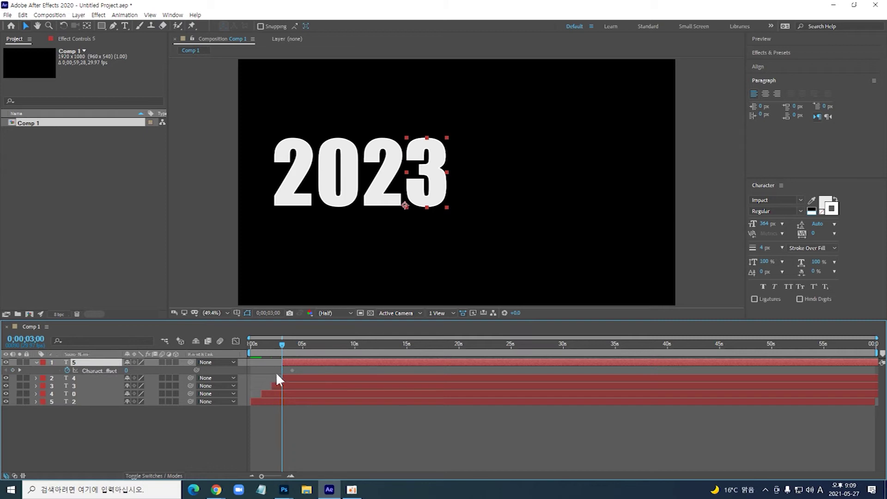
{"action": "key", "text": "ctrl+z"}
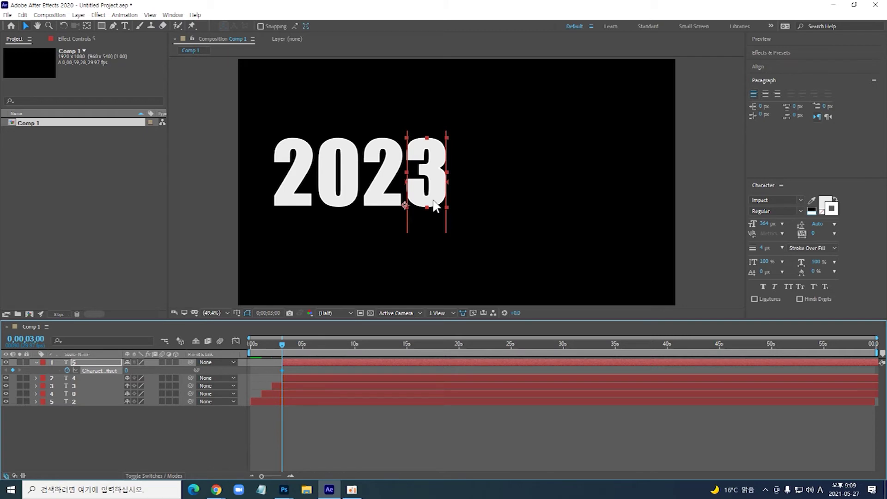
Turn the copy into a "." just right of the "3" and delay its layer to start slightly after 0;00;03;00.
{"action": "left_click_drag", "start_coordinate": [435, 205], "coordinate": [478, 206]}
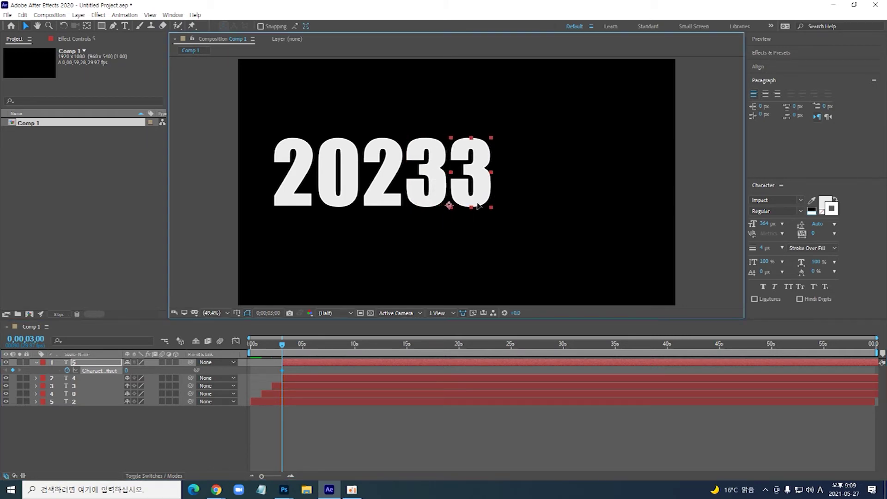
{"action": "double_click", "coordinate": [481, 201]}
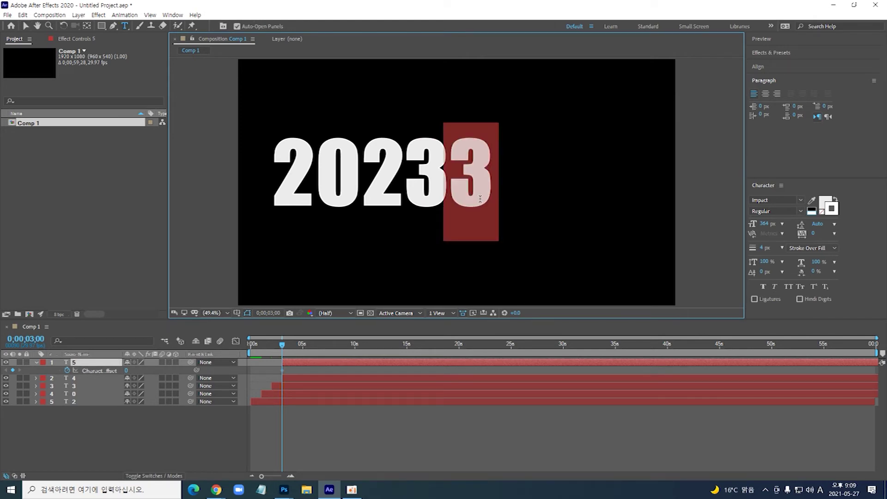
{"action": "type", "text": "."}
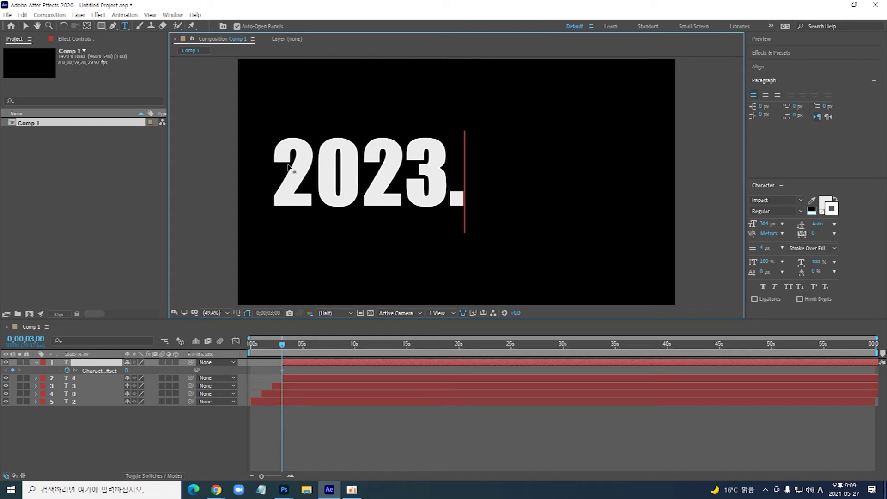
{"action": "left_click", "coordinate": [26, 26]}
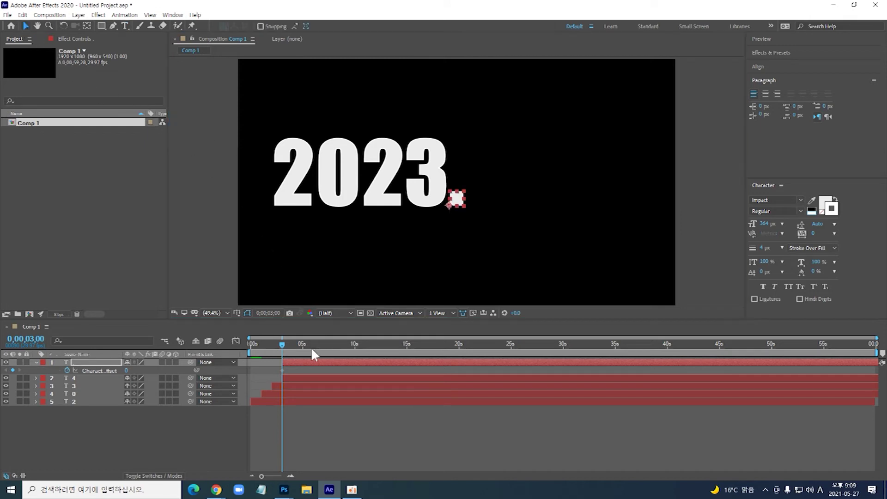
{"action": "left_click_drag", "start_coordinate": [311, 361], "coordinate": [314, 361]}
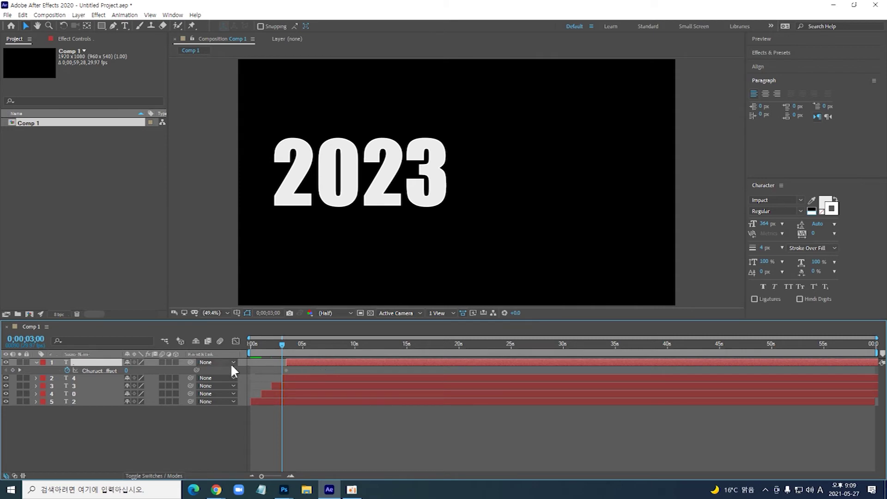
Duplicate the layer of the fourth digit, "3", and make the copy start at 0;00;05;00.
{"action": "left_click", "coordinate": [97, 379]}
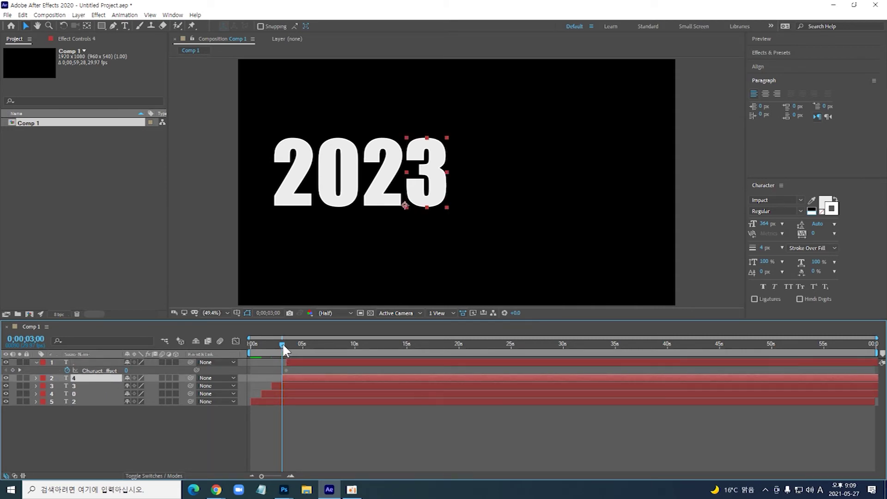
{"action": "left_click_drag", "start_coordinate": [282, 344], "coordinate": [299, 344]}
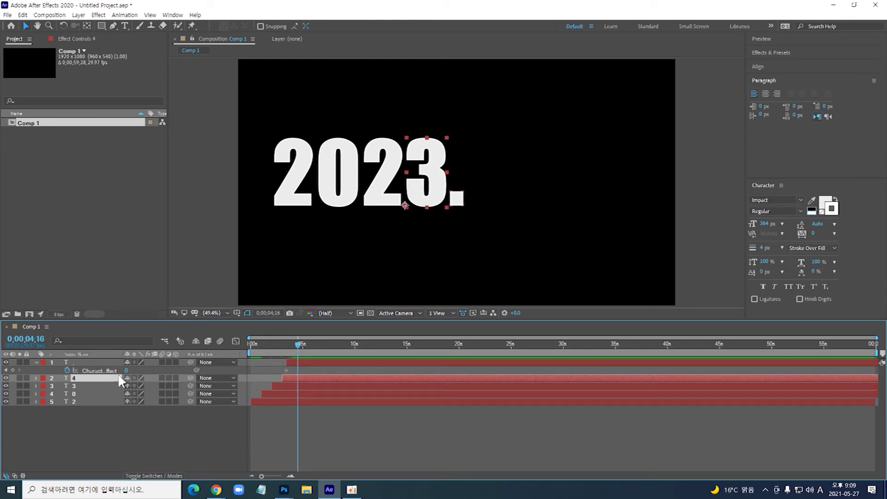
{"action": "key", "text": "ctrl+d"}
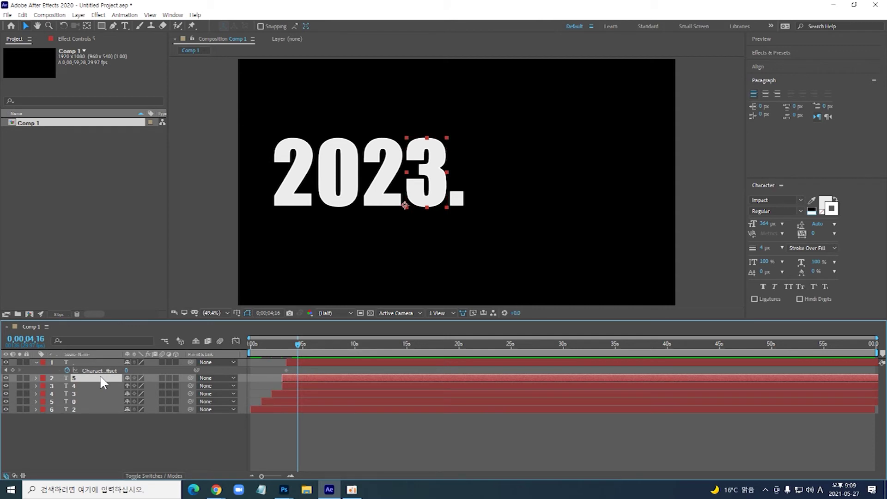
{"action": "left_click", "coordinate": [25, 339]}
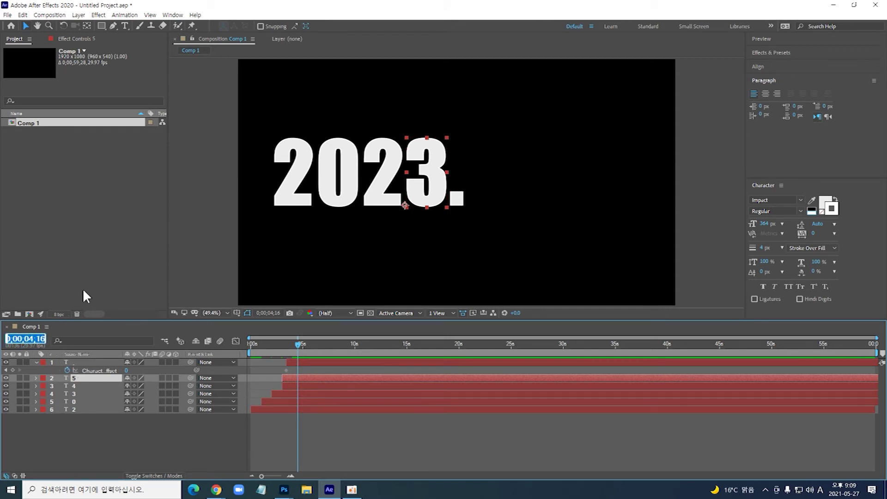
{"action": "type", "text": "5."}
{"action": "key", "text": "Return"}
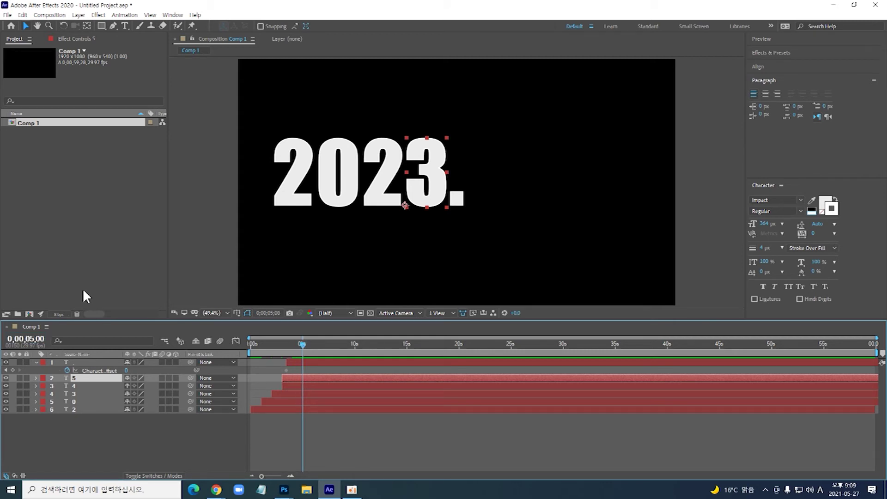
{"action": "key", "text": "bracketleft"}
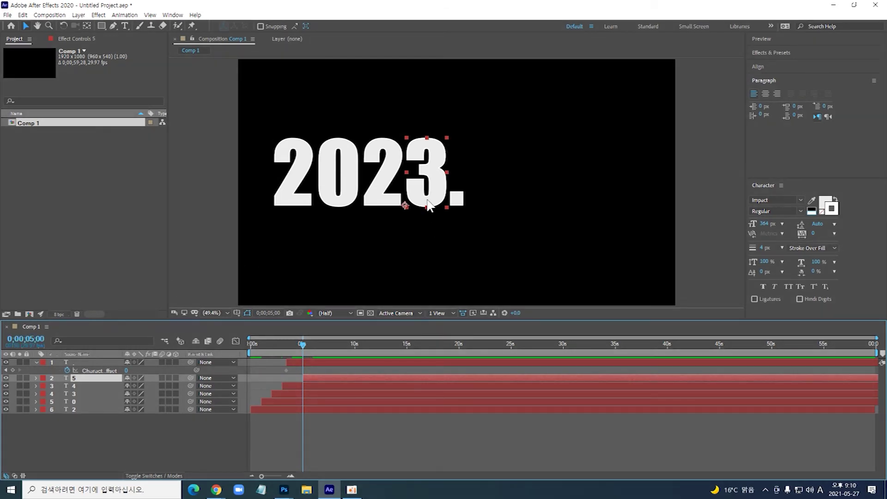
Place the new copy just right of the period and change its text to "7".
{"action": "left_click", "coordinate": [437, 206]}
{"action": "left_click_drag", "start_coordinate": [437, 206], "coordinate": [499, 202]}
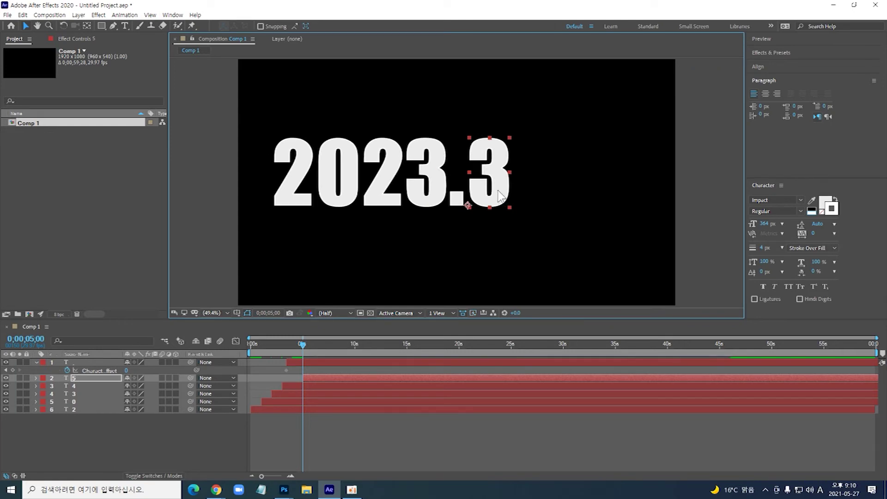
{"action": "double_click", "coordinate": [498, 190]}
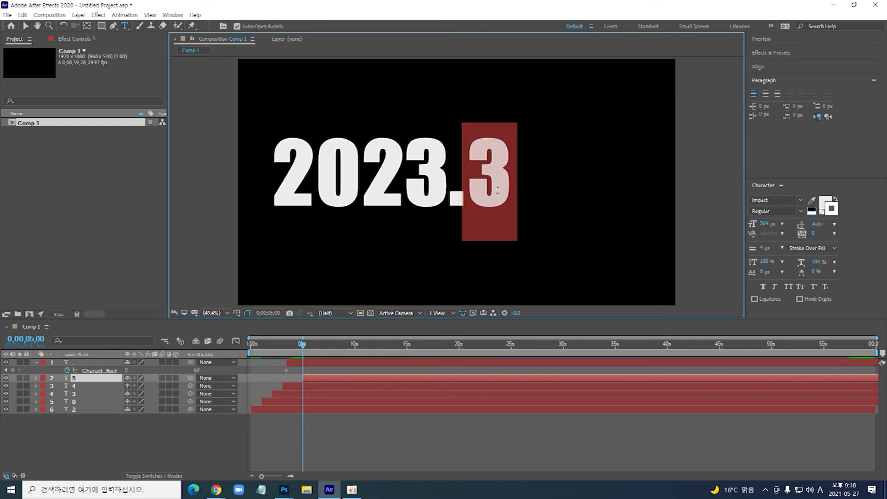
{"action": "type", "text": "7"}
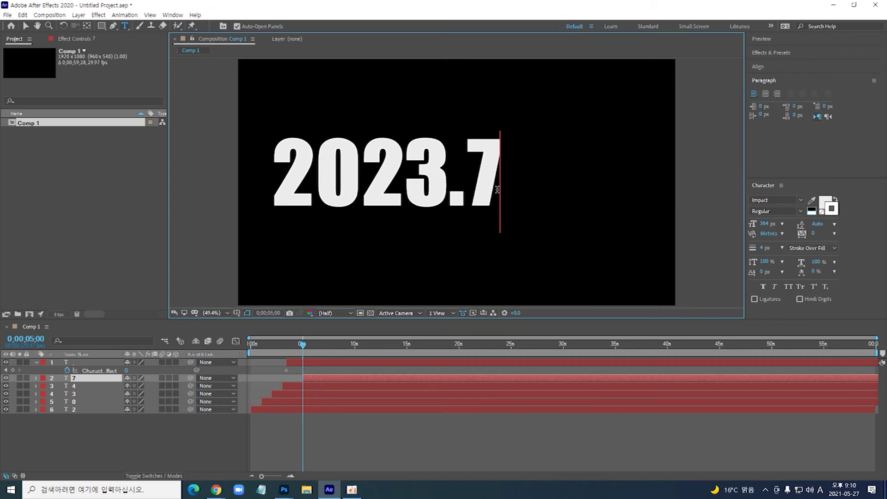
{"action": "left_click", "coordinate": [26, 26]}
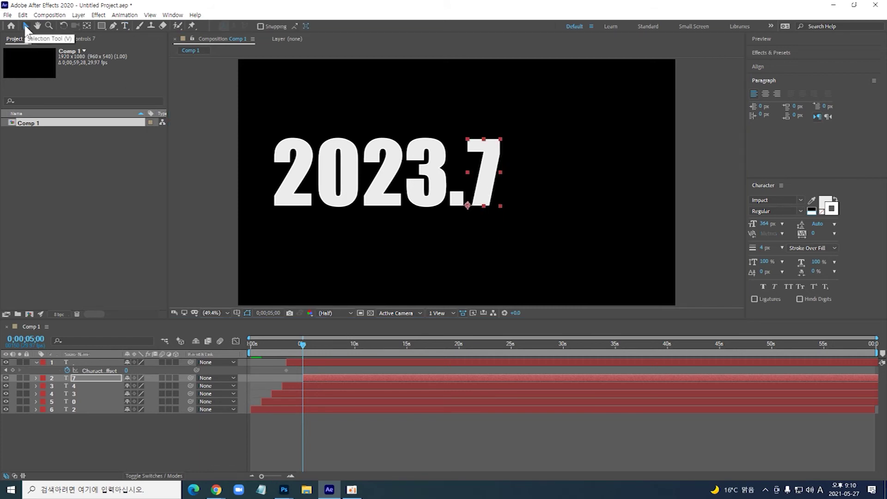
Duplicate the period layer, start the copy slightly after the "7" layer, and place it just right of that digit.
{"action": "left_click", "coordinate": [111, 364]}
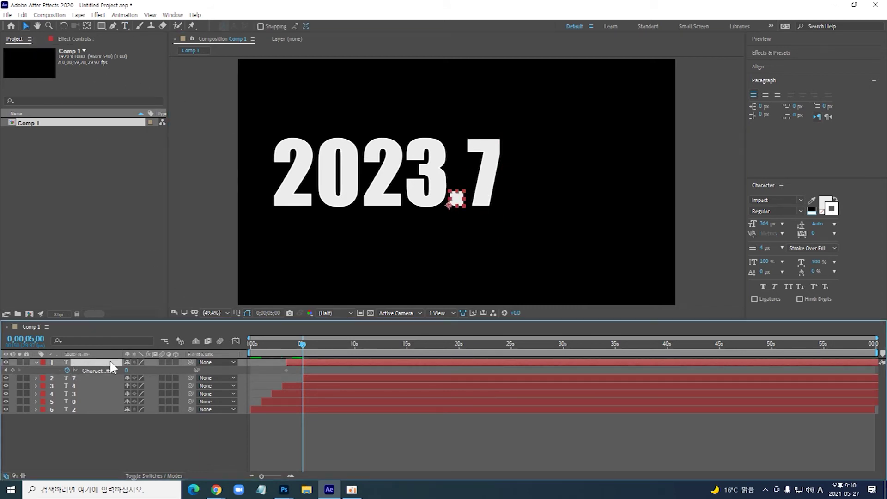
{"action": "key", "text": "ctrl+d"}
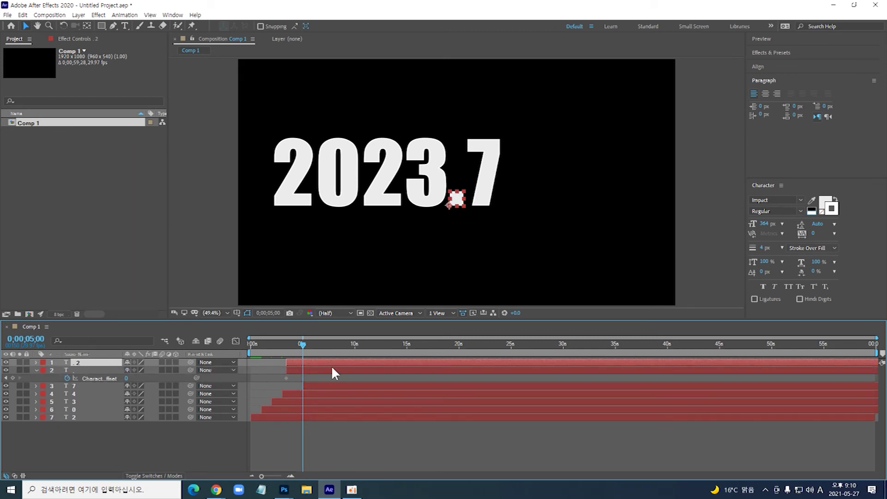
{"action": "left_click_drag", "start_coordinate": [330, 362], "coordinate": [348, 362]}
{"action": "left_click_drag", "start_coordinate": [303, 343], "coordinate": [307, 344]}
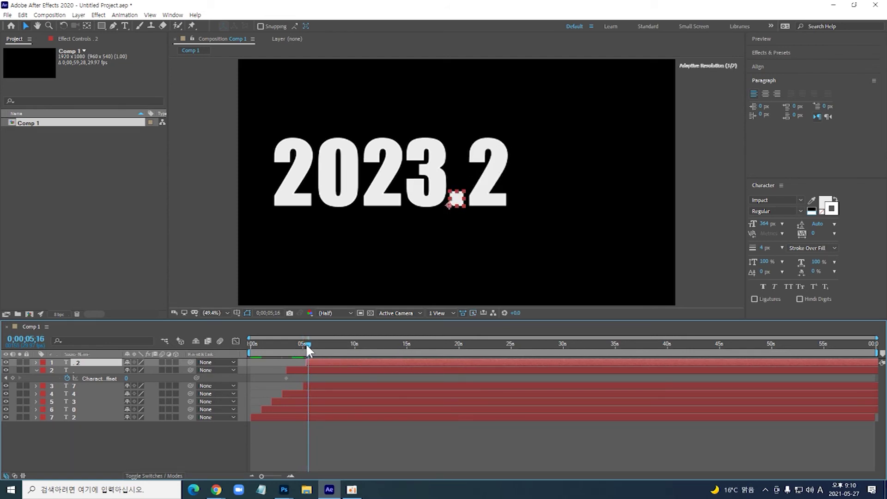
{"action": "left_click_drag", "start_coordinate": [459, 205], "coordinate": [520, 208]}
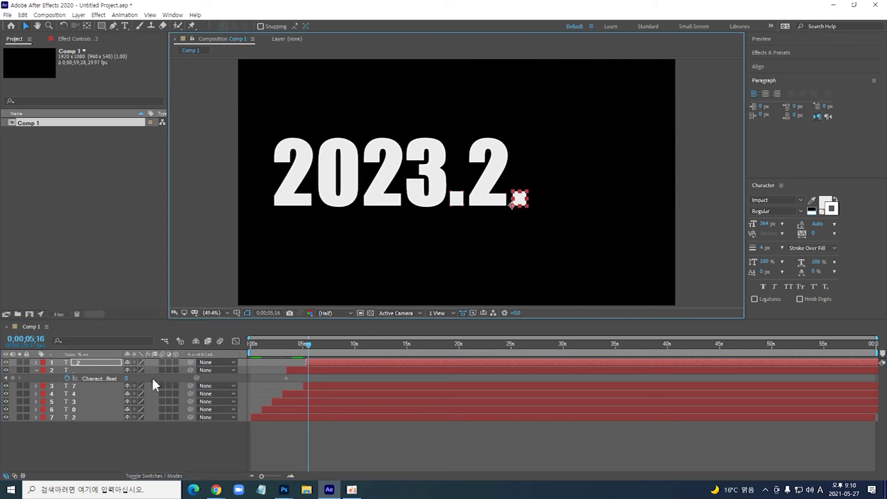
Duplicate the "7" layer and make the copy start at 0;00;06;00.
{"action": "left_click", "coordinate": [99, 387]}
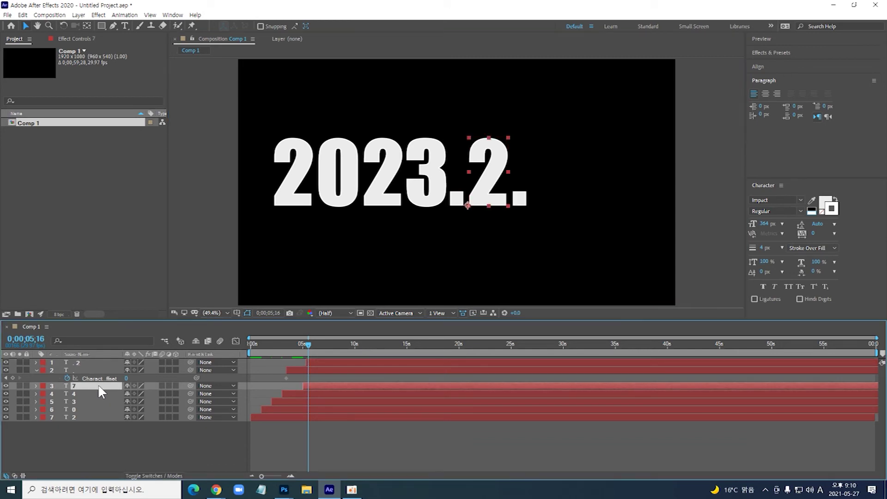
{"action": "key", "text": "ctrl+d"}
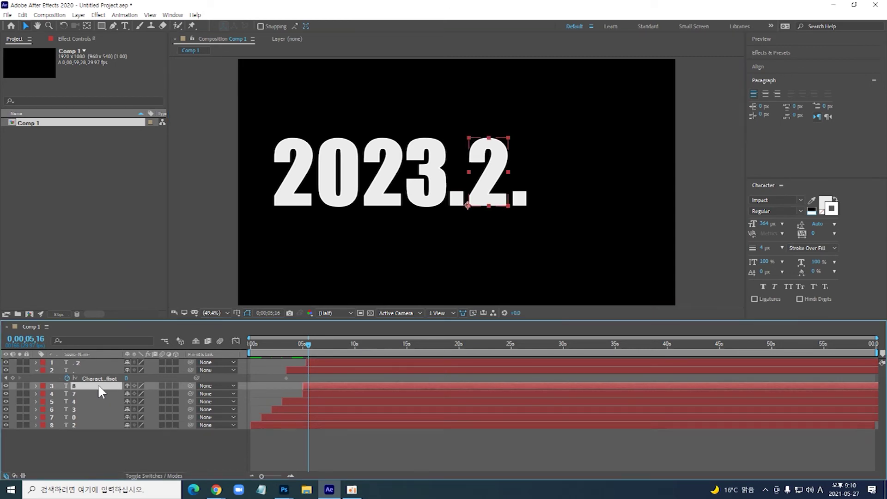
{"action": "left_click", "coordinate": [42, 340]}
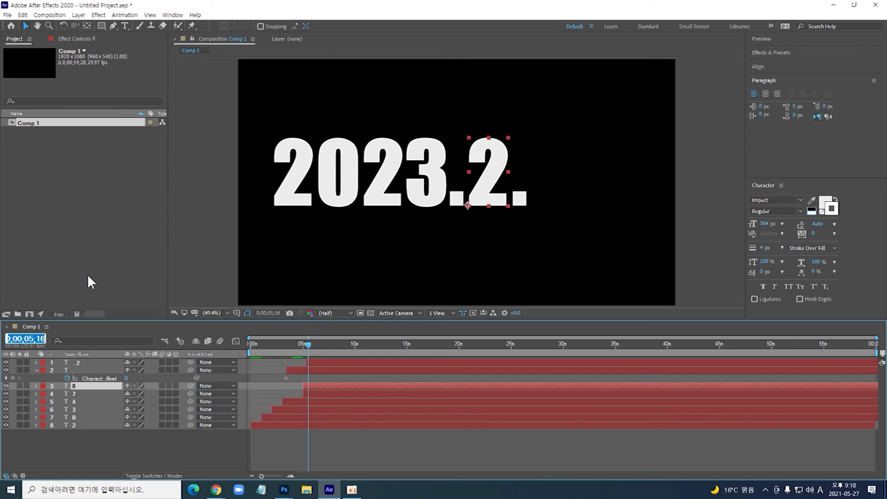
{"action": "type", "text": "600"}
{"action": "key", "text": "Return"}
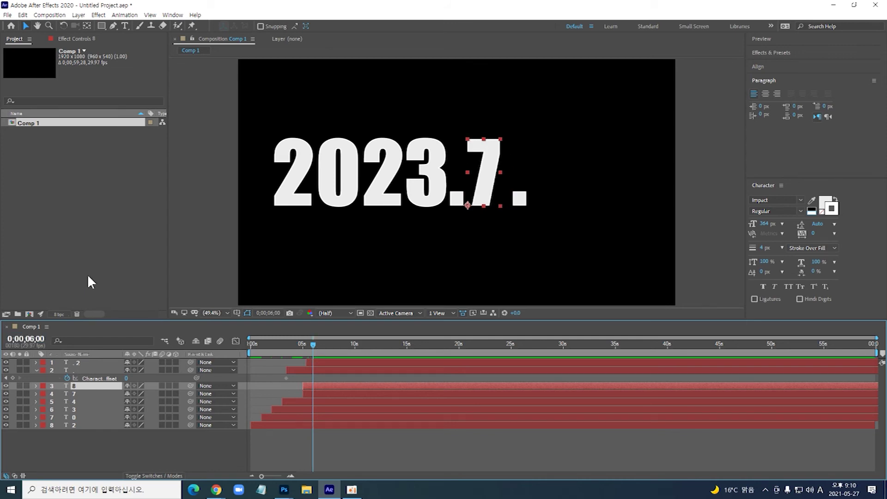
{"action": "key", "text": "bracketleft"}
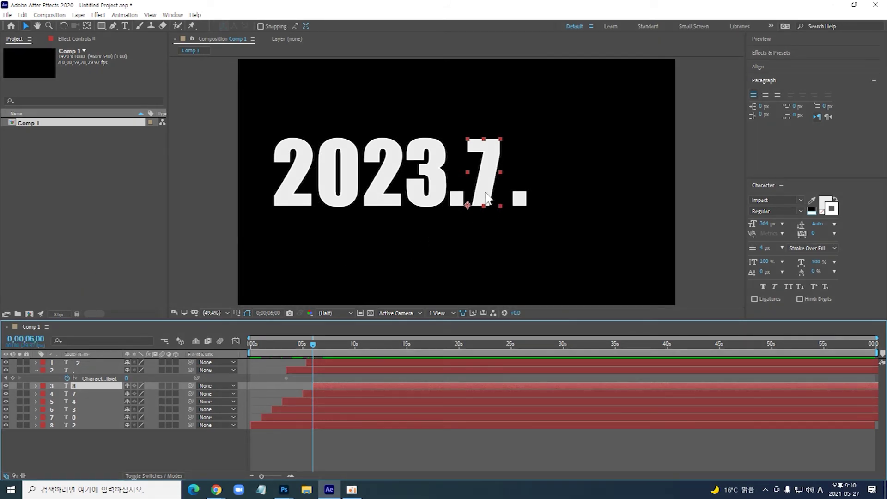
Place the new copy just right of the second period and change its text to "8".
{"action": "left_click_drag", "start_coordinate": [486, 197], "coordinate": [550, 199]}
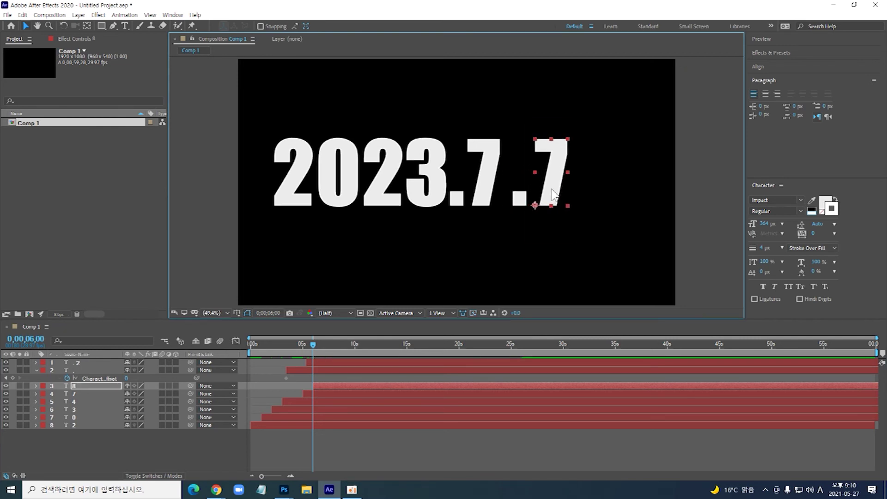
{"action": "double_click", "coordinate": [552, 189]}
{"action": "type", "text": "8"}
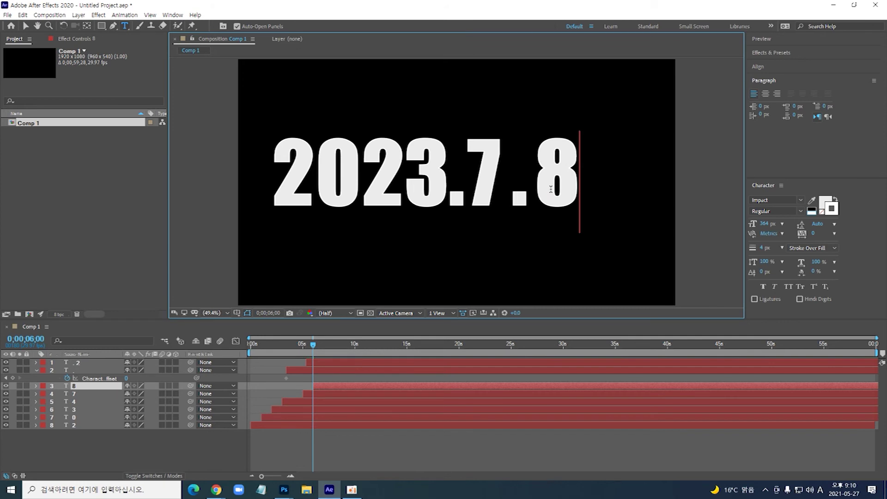
{"action": "left_click", "coordinate": [25, 28]}
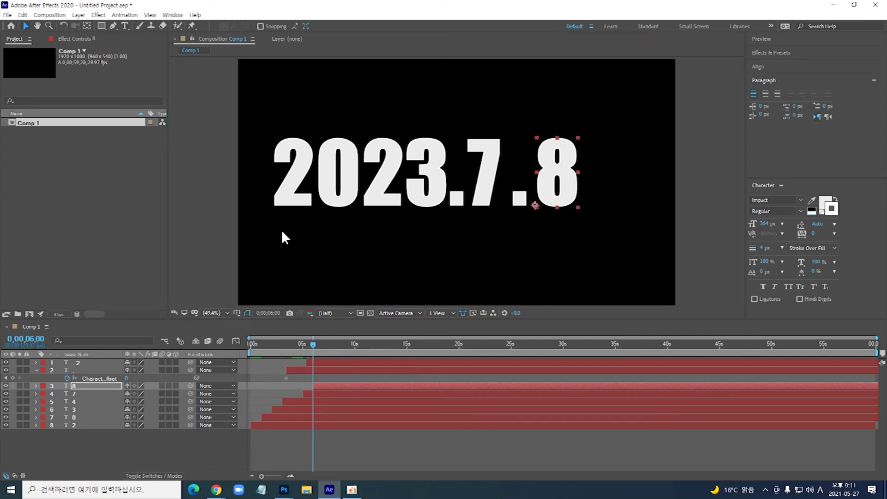
Shift the second period and the "8" closer to the "7", and move the whole date to about the middle of the frame.
{"action": "left_click_drag", "start_coordinate": [604, 244], "coordinate": [542, 204]}
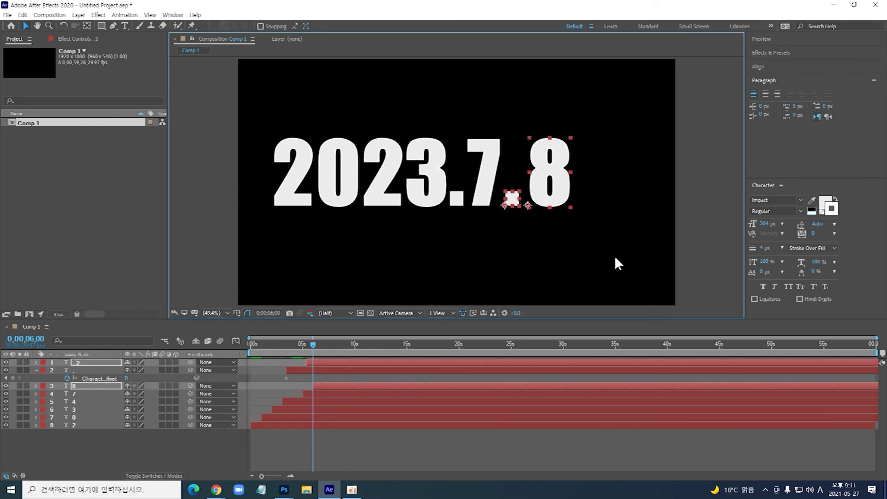
{"action": "left_click_drag", "start_coordinate": [615, 258], "coordinate": [237, 110]}
{"action": "left_click_drag", "start_coordinate": [452, 188], "coordinate": [475, 197]}
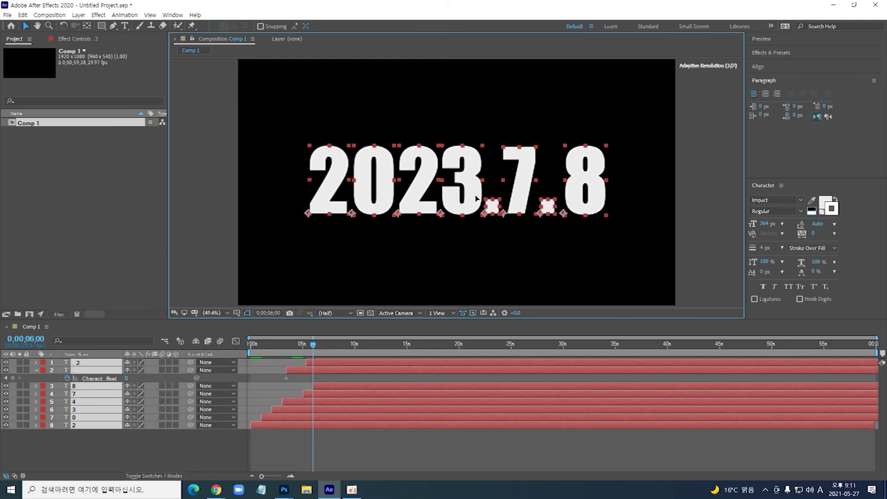
{"action": "left_click", "coordinate": [692, 268]}
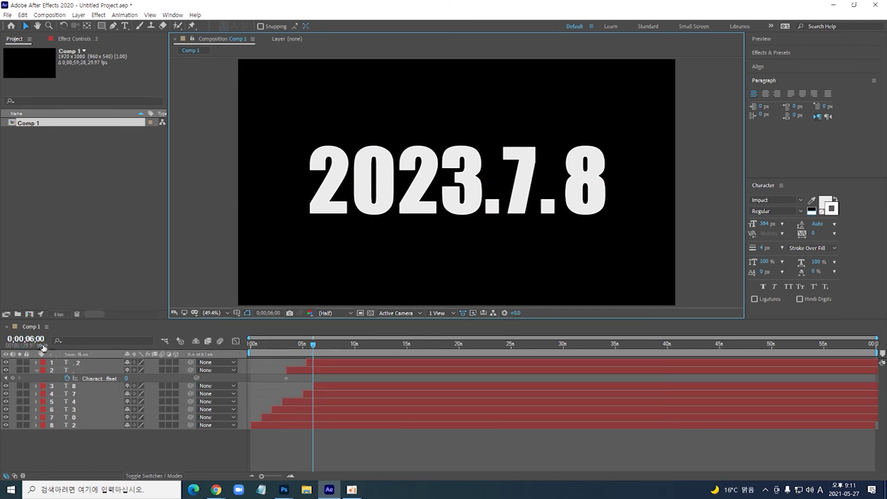
End the work area at 0;00;08;00 and preview the date animation.
{"action": "left_click", "coordinate": [25, 338]}
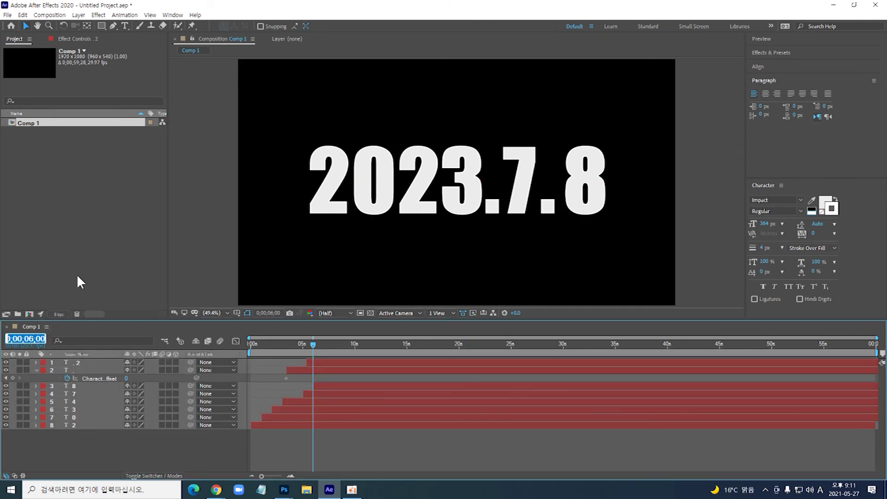
{"action": "type", "text": "800"}
{"action": "key", "text": "Return"}
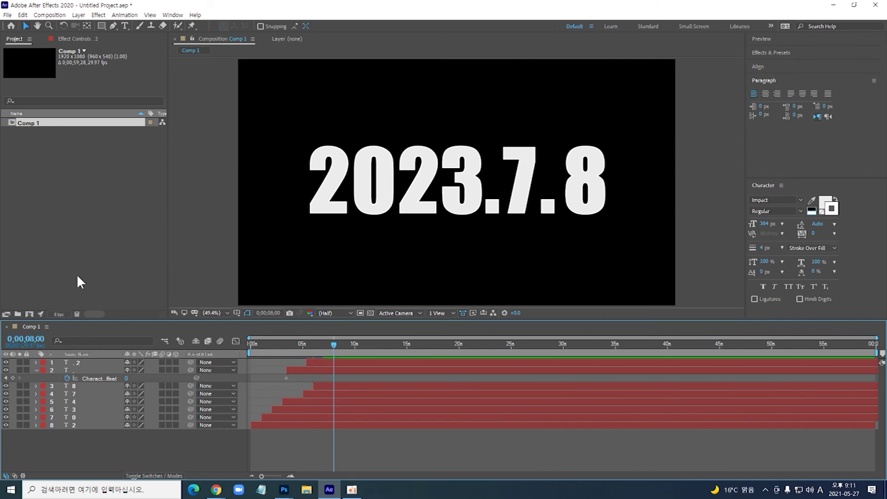
{"action": "key", "text": "n"}
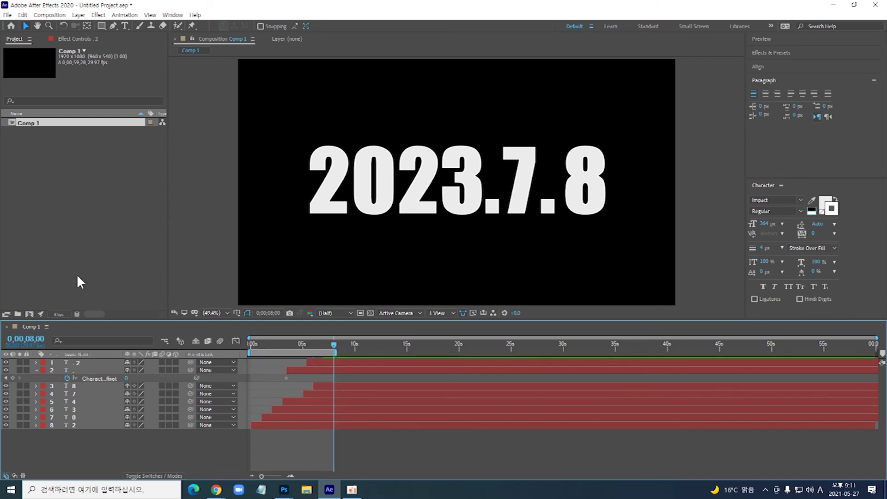
{"action": "key", "text": "space"}
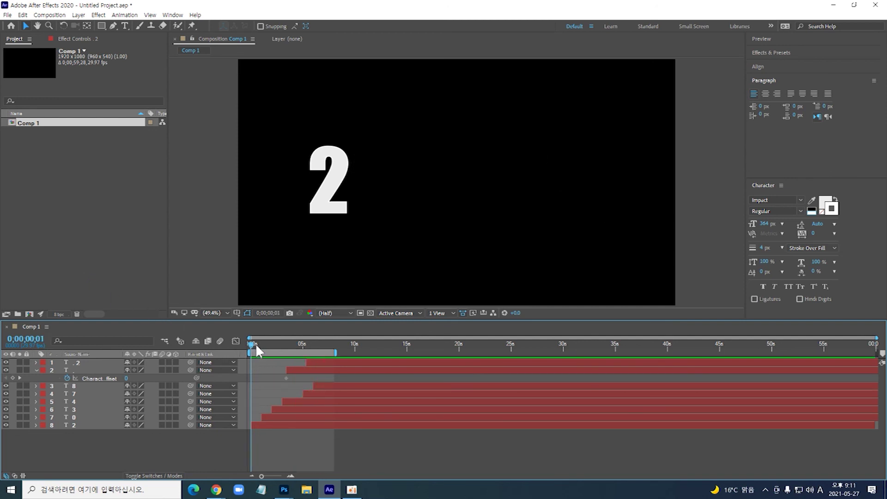
{"action": "left_click_drag", "start_coordinate": [253, 349], "coordinate": [328, 350]}
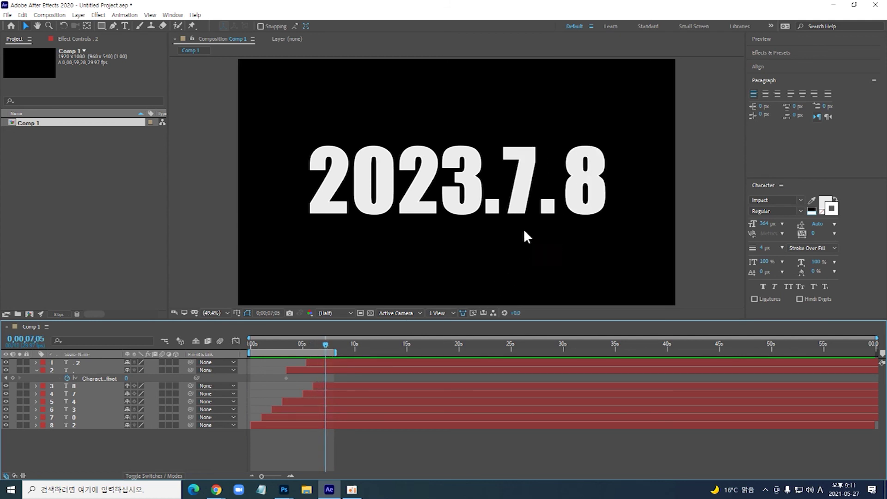
Shift the "7", second period and "8" layers together about one second earlier in time, and preview the animation from 0;00;00;00.
{"action": "left_click", "coordinate": [520, 212]}
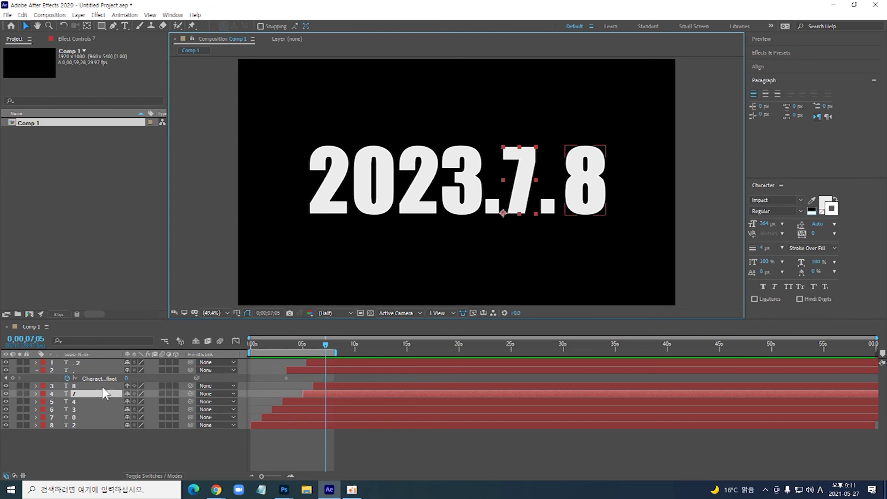
{"action": "left_click", "coordinate": [92, 386], "text": "shift"}
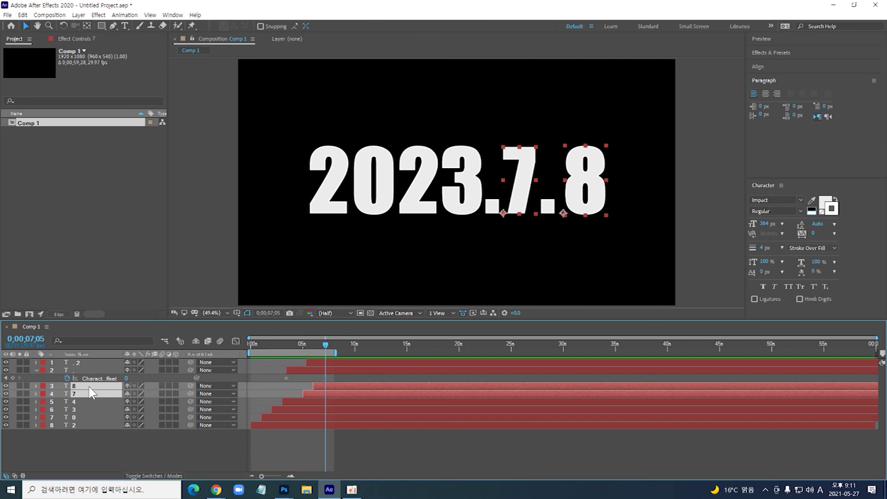
{"action": "left_click", "coordinate": [92, 362], "text": "ctrl"}
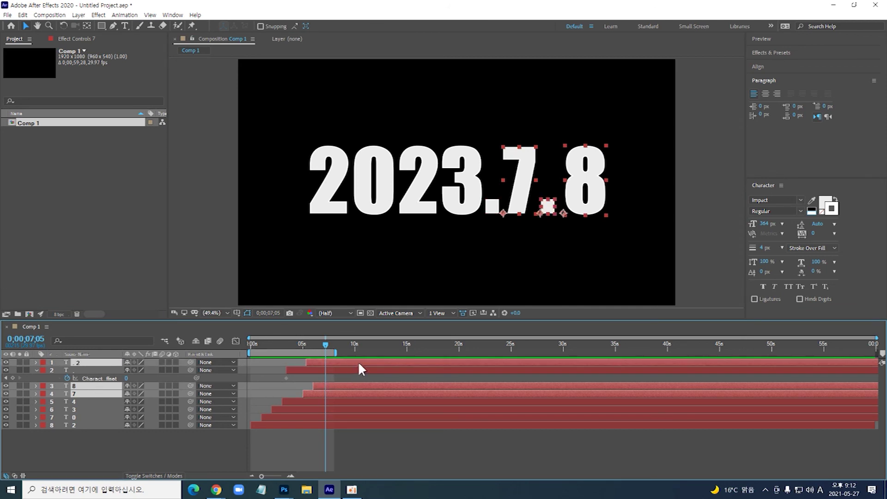
{"action": "left_click_drag", "start_coordinate": [359, 364], "coordinate": [201, 367]}
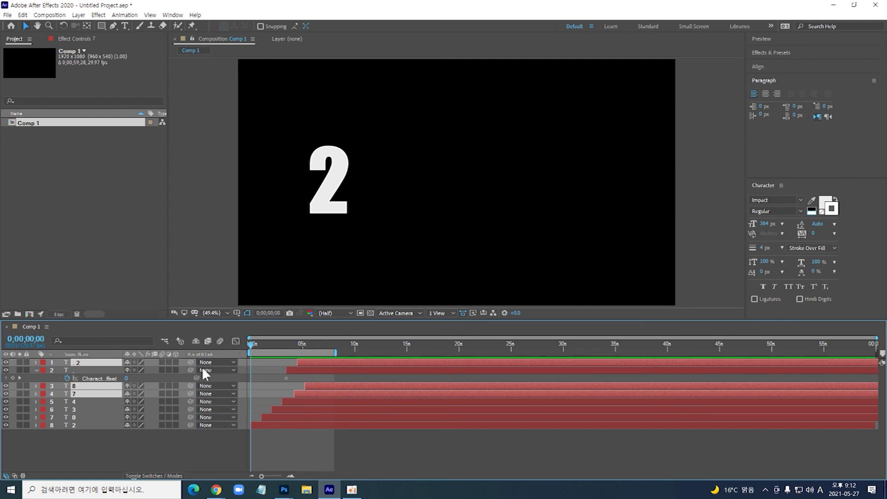
{"action": "left_click", "coordinate": [385, 446]}
{"action": "key", "text": "space"}
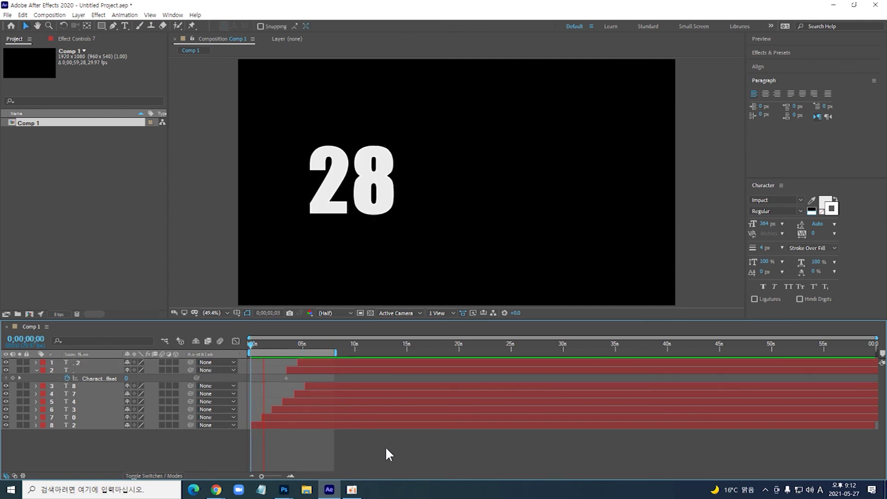